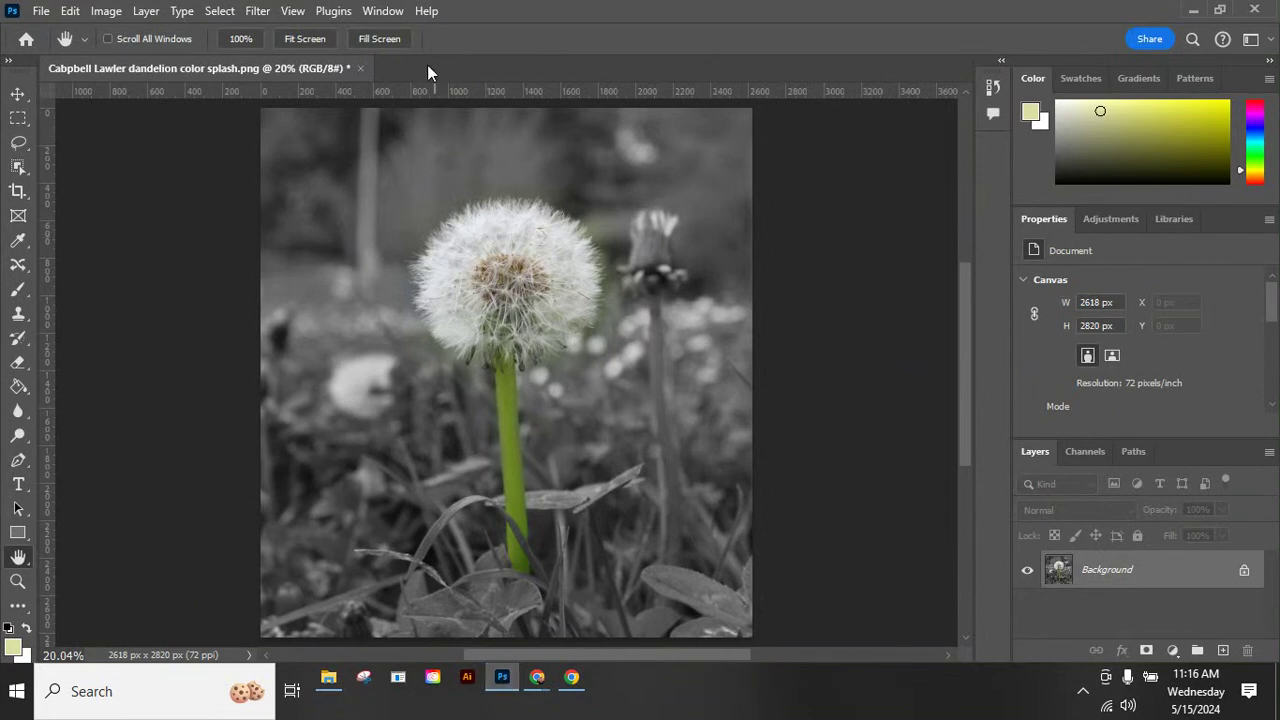
Restore the default Essentials panel layout with Window > Workspace > Reset Essentials.
{"action": "left_click", "coordinate": [385, 11]}
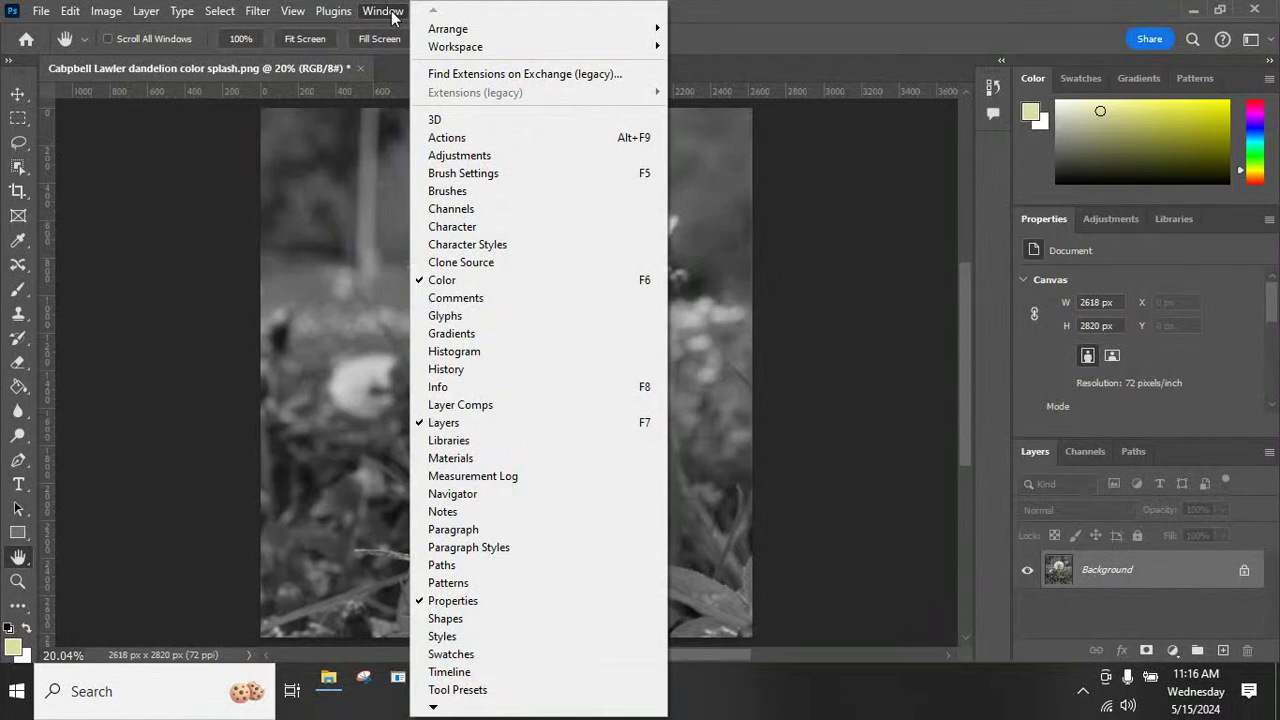
{"action": "mouse_move", "coordinate": [486, 46]}
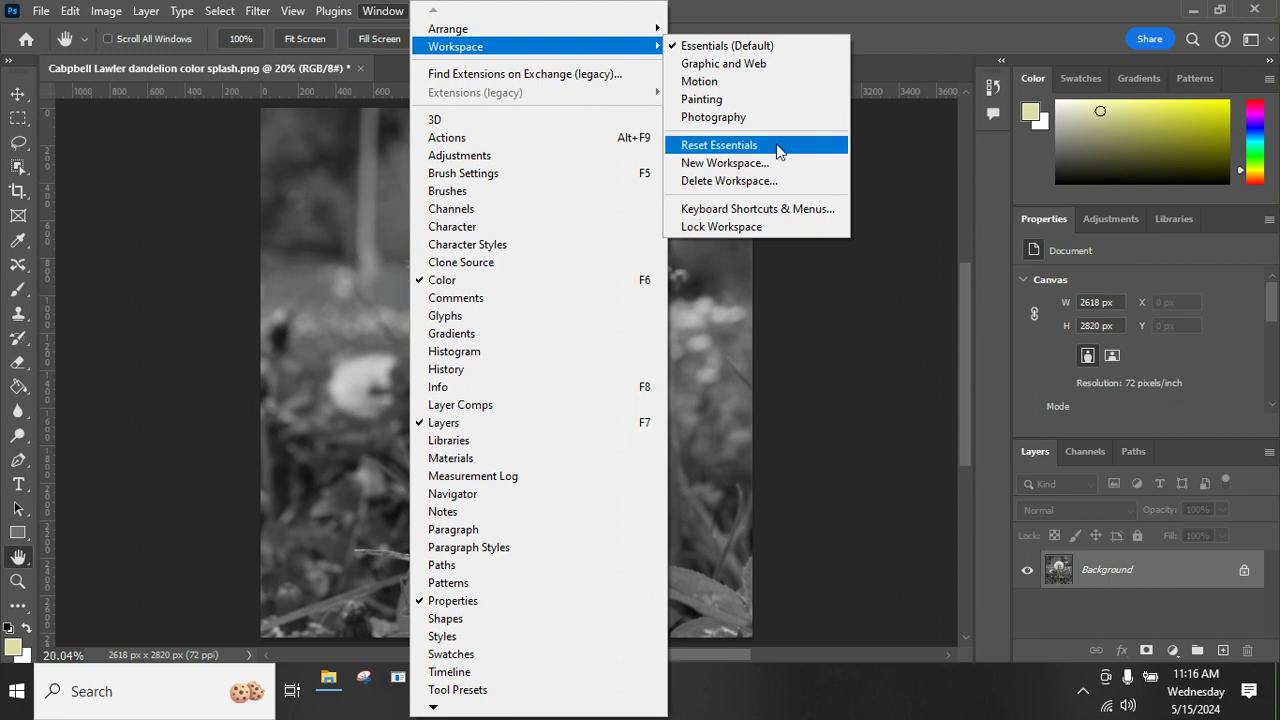
{"action": "left_click", "coordinate": [778, 147]}
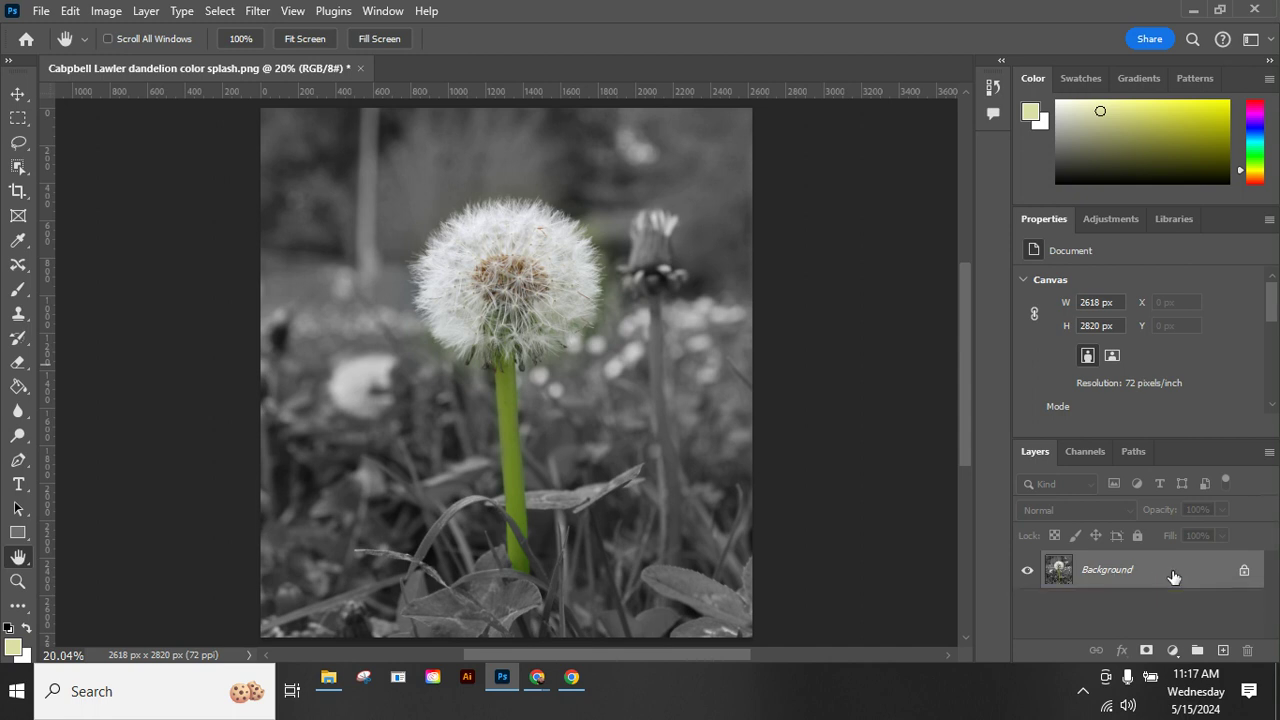
Duplicate the Background layer into a new 'Background copy' layer.
{"action": "right_click", "coordinate": [1173, 577]}
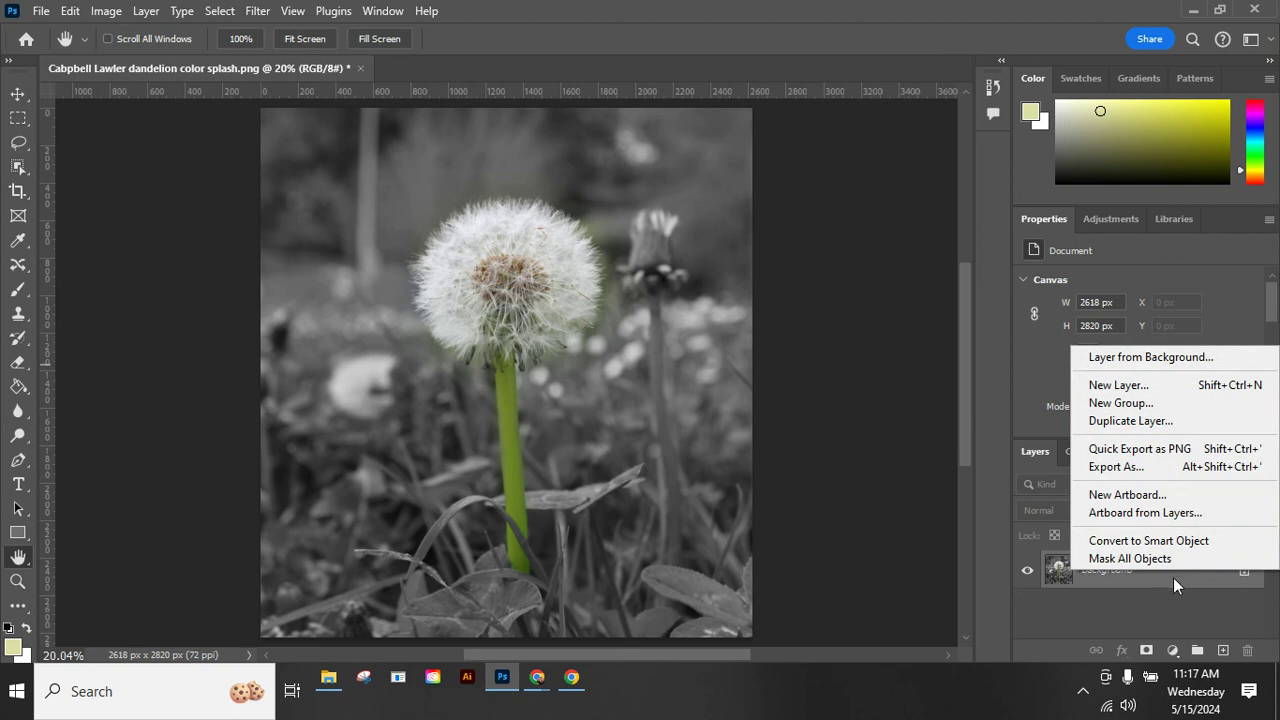
{"action": "left_click", "coordinate": [1158, 421]}
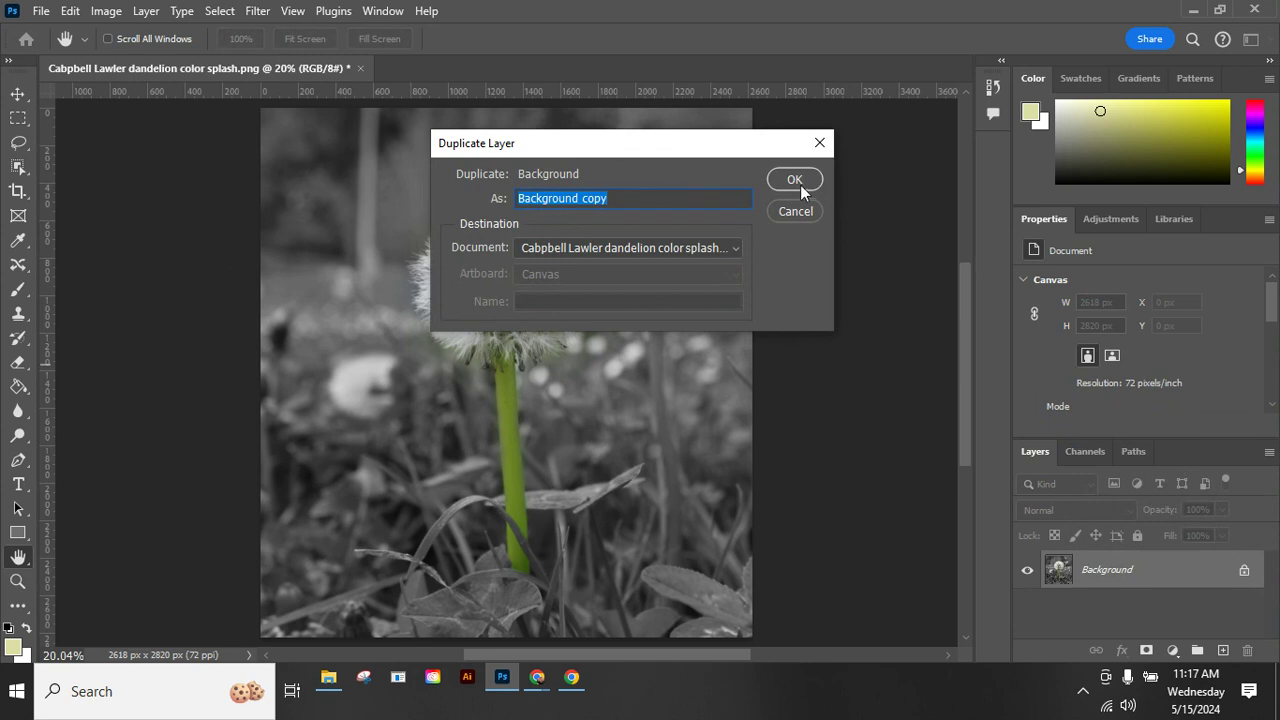
{"action": "left_click", "coordinate": [795, 180]}
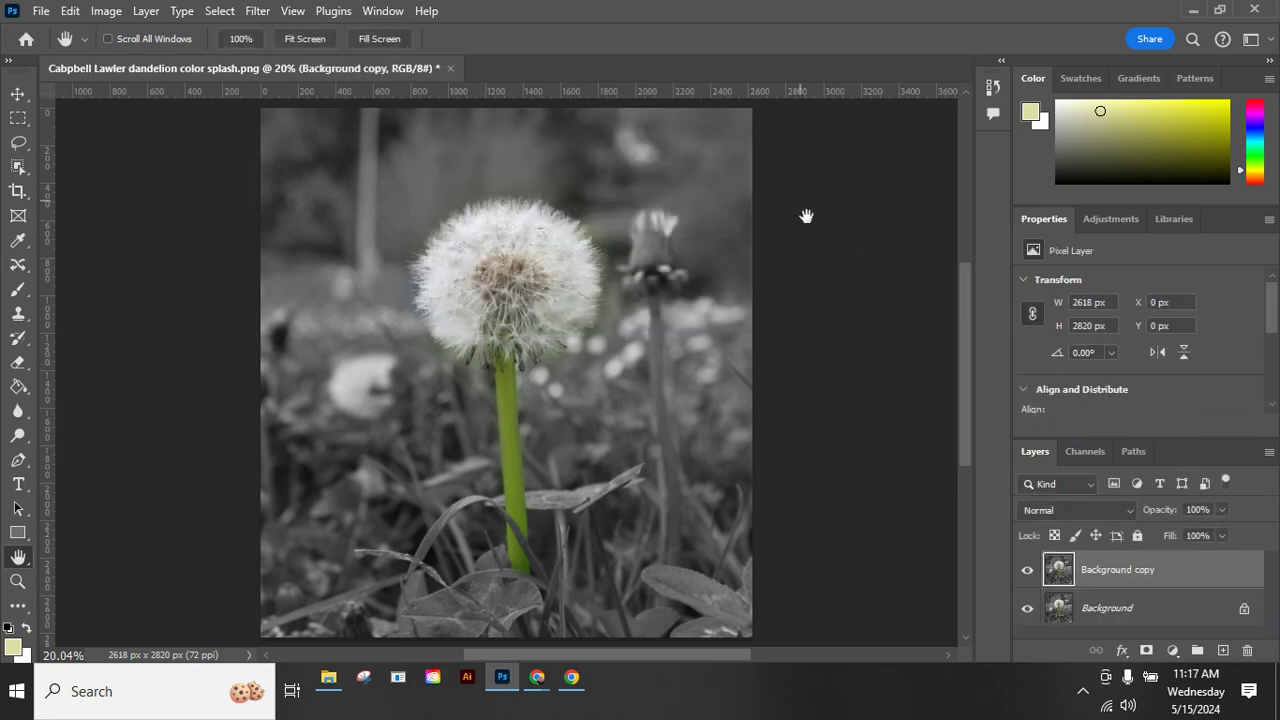
Dodge the dandelion head using the Dodge tool with Highlights range at 50% exposure.
{"action": "left_click", "coordinate": [21, 437]}
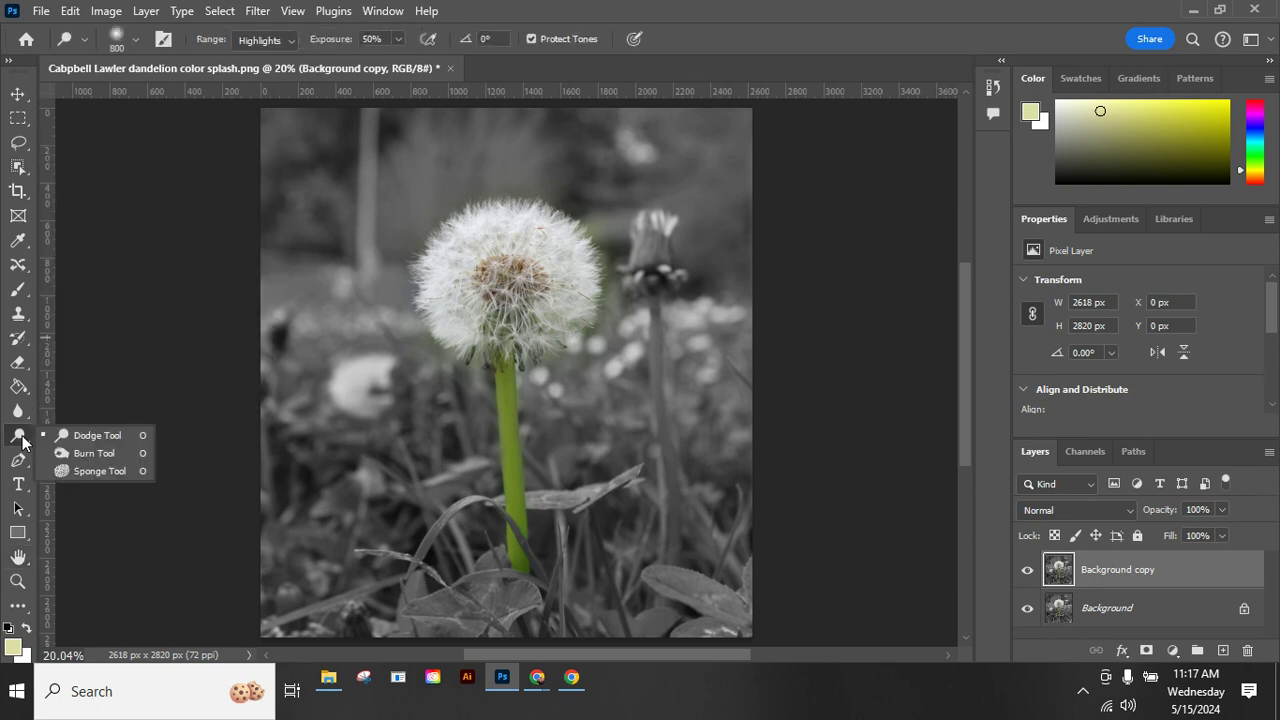
{"action": "left_click", "coordinate": [89, 440]}
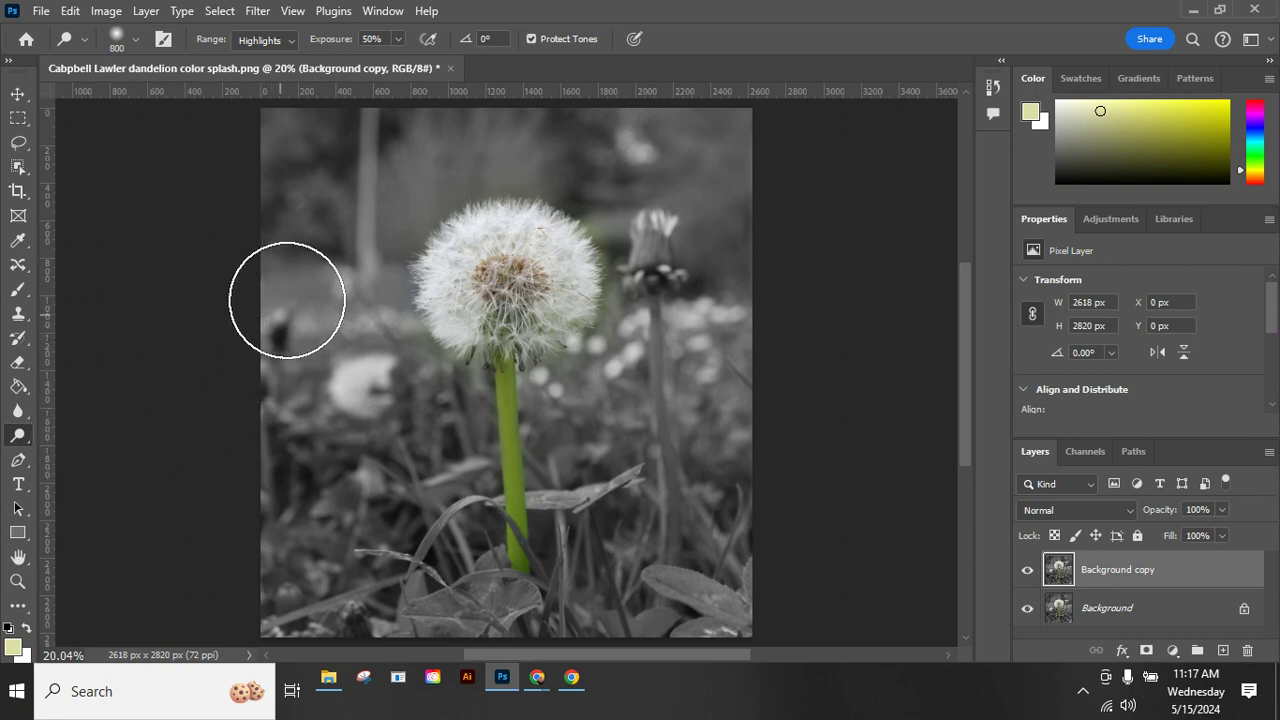
{"action": "left_click", "coordinate": [291, 39]}
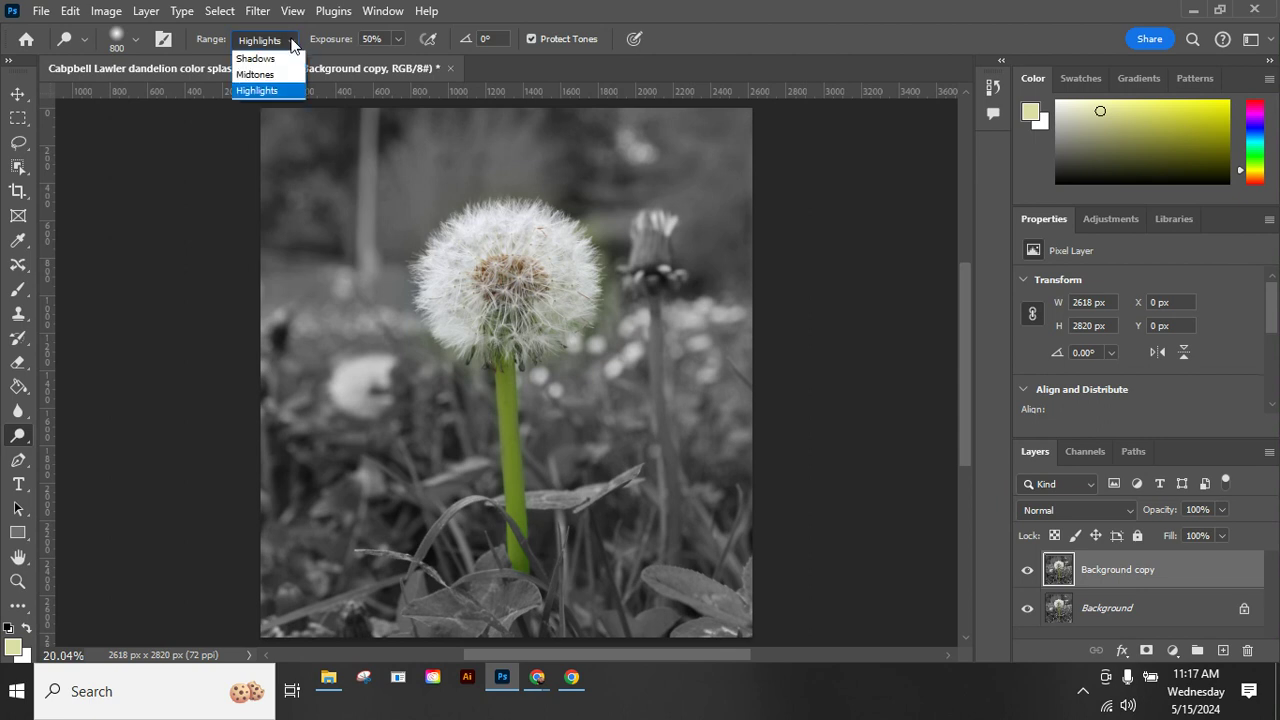
{"action": "left_click", "coordinate": [274, 94]}
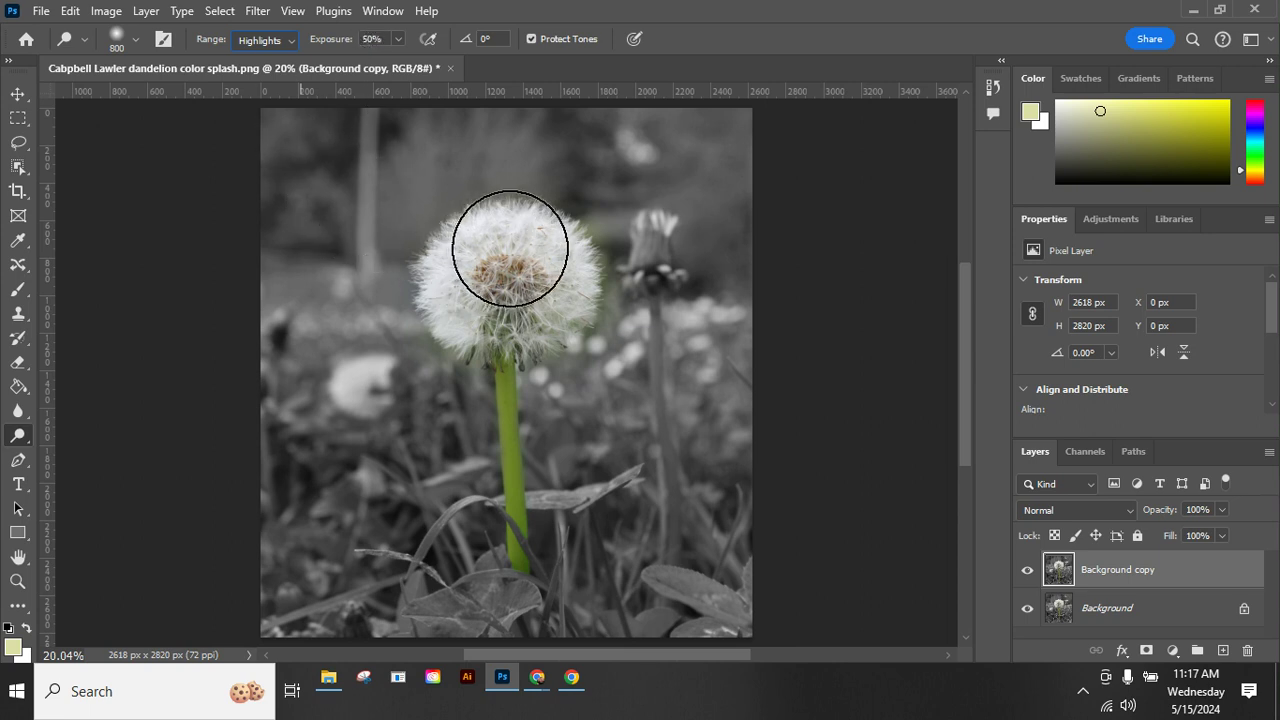
{"action": "mouse_move", "coordinate": [510, 248]}
{"action": "left_mouse_down"}
{"action": "mouse_move", "coordinate": [466, 277]}
{"action": "mouse_move", "coordinate": [503, 312]}
{"action": "mouse_move", "coordinate": [533, 304]}
{"action": "mouse_move", "coordinate": [548, 272]}
{"action": "mouse_move", "coordinate": [522, 326]}
{"action": "left_mouse_up"}
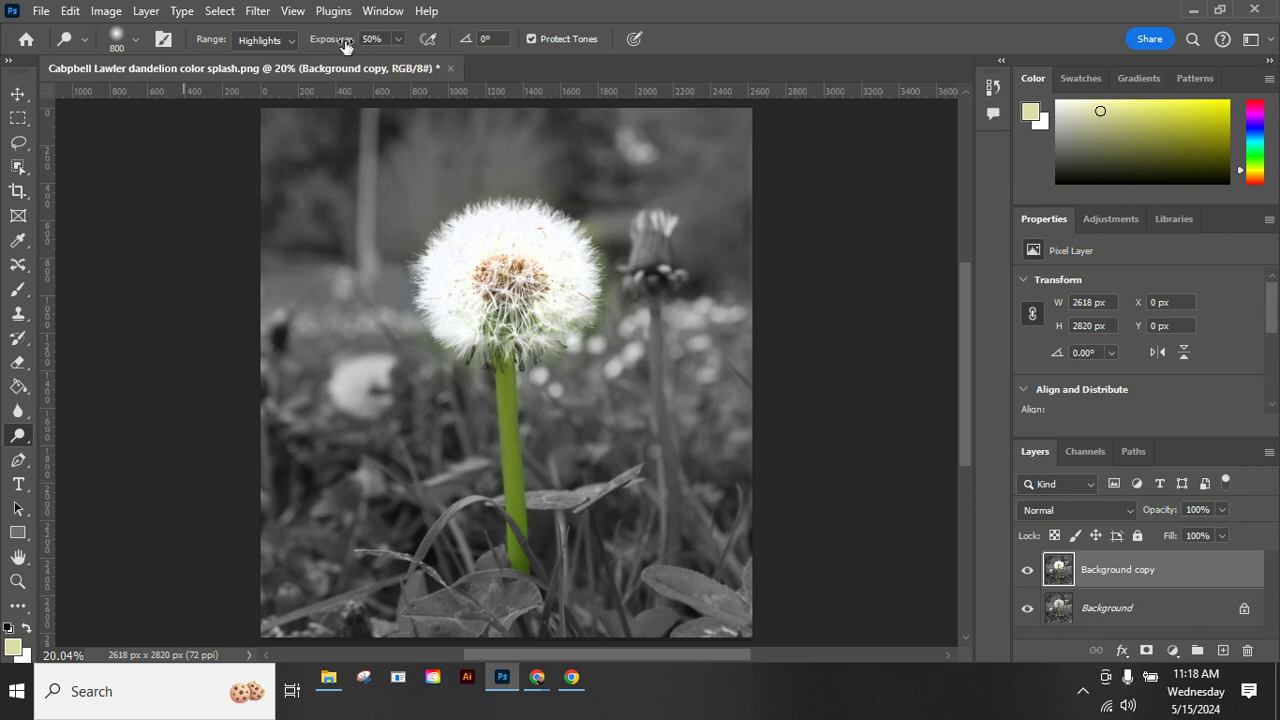
{"action": "left_click", "coordinate": [71, 12]}
Undo the first dodge and re-dodge the head at 22% exposure on Highlights.
{"action": "left_click", "coordinate": [110, 28]}
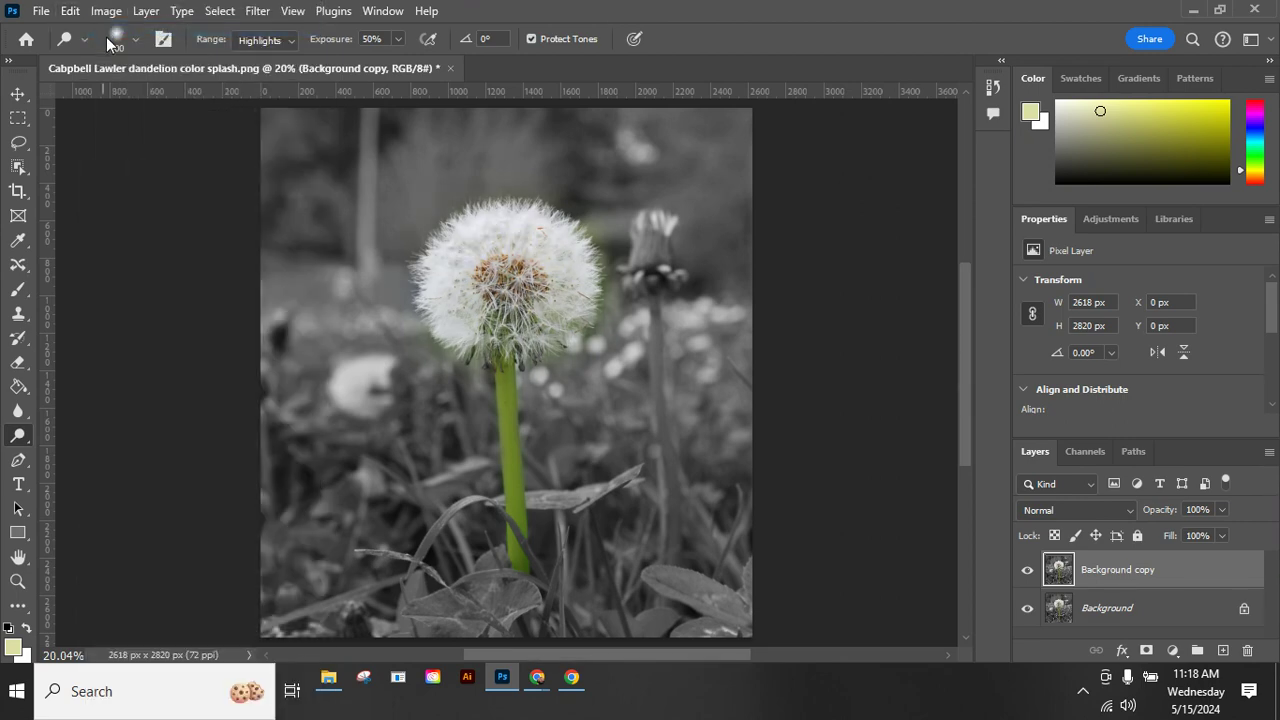
{"action": "left_click", "coordinate": [290, 39]}
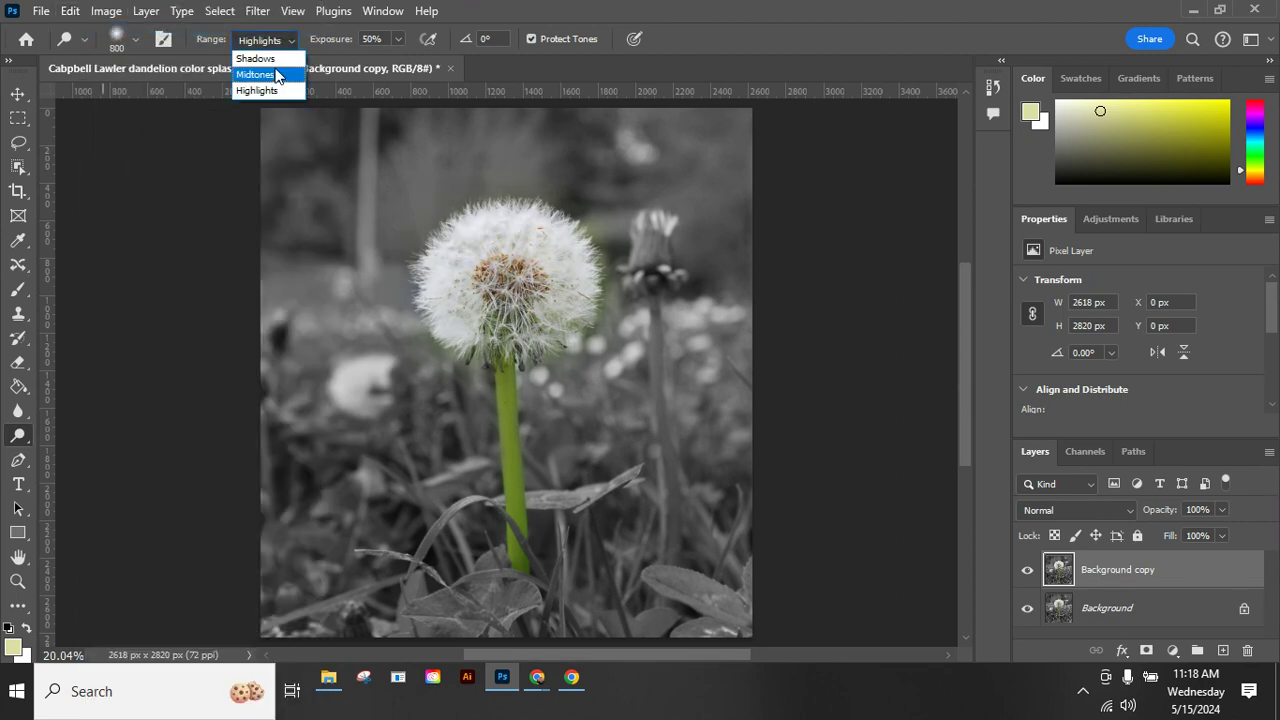
{"action": "left_click", "coordinate": [265, 70]}
{"action": "mouse_move", "coordinate": [499, 236]}
{"action": "left_mouse_down"}
{"action": "mouse_move", "coordinate": [478, 272]}
{"action": "mouse_move", "coordinate": [479, 304]}
{"action": "mouse_move", "coordinate": [519, 311]}
{"action": "mouse_move", "coordinate": [540, 277]}
{"action": "mouse_move", "coordinate": [532, 263]}
{"action": "mouse_move", "coordinate": [455, 290]}
{"action": "left_mouse_up"}
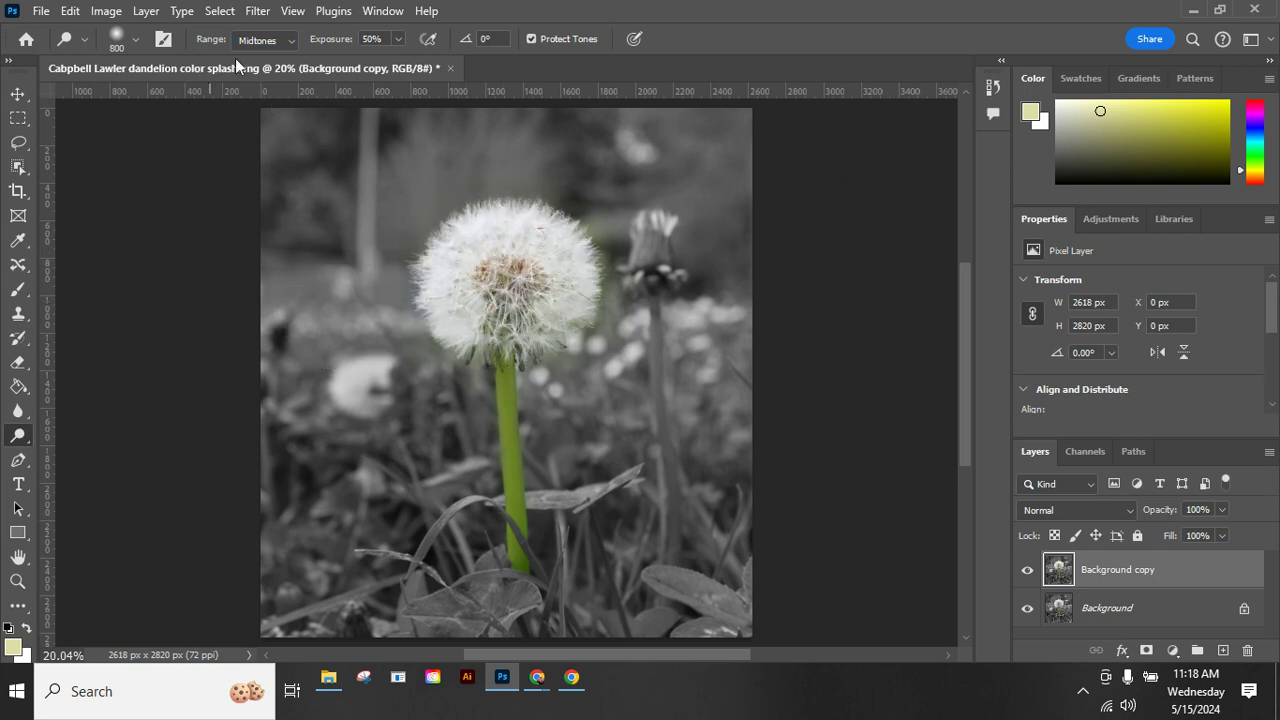
{"action": "left_click", "coordinate": [399, 40]}
{"action": "left_click", "coordinate": [289, 41]}
{"action": "left_click", "coordinate": [279, 91]}
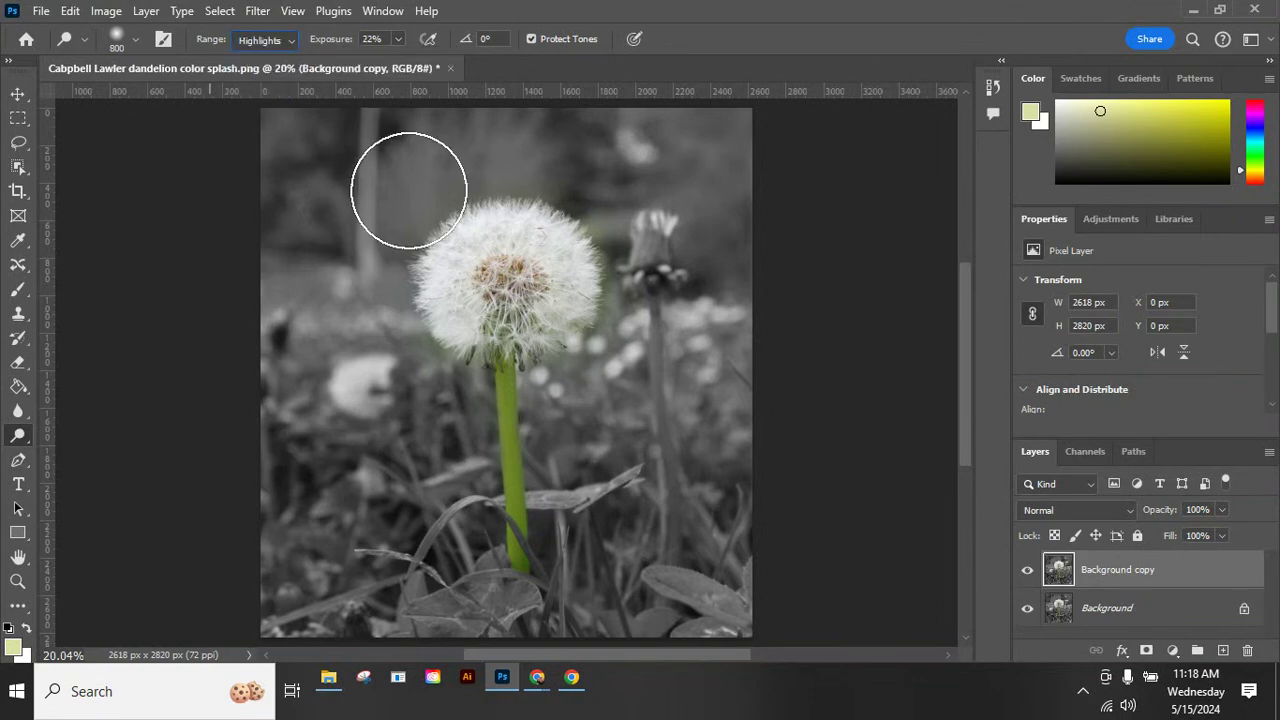
{"action": "mouse_move", "coordinate": [491, 251]}
{"action": "left_mouse_down"}
{"action": "mouse_move", "coordinate": [472, 301]}
{"action": "mouse_move", "coordinate": [496, 309]}
{"action": "mouse_move", "coordinate": [547, 279]}
{"action": "mouse_move", "coordinate": [515, 317]}
{"action": "left_mouse_up"}
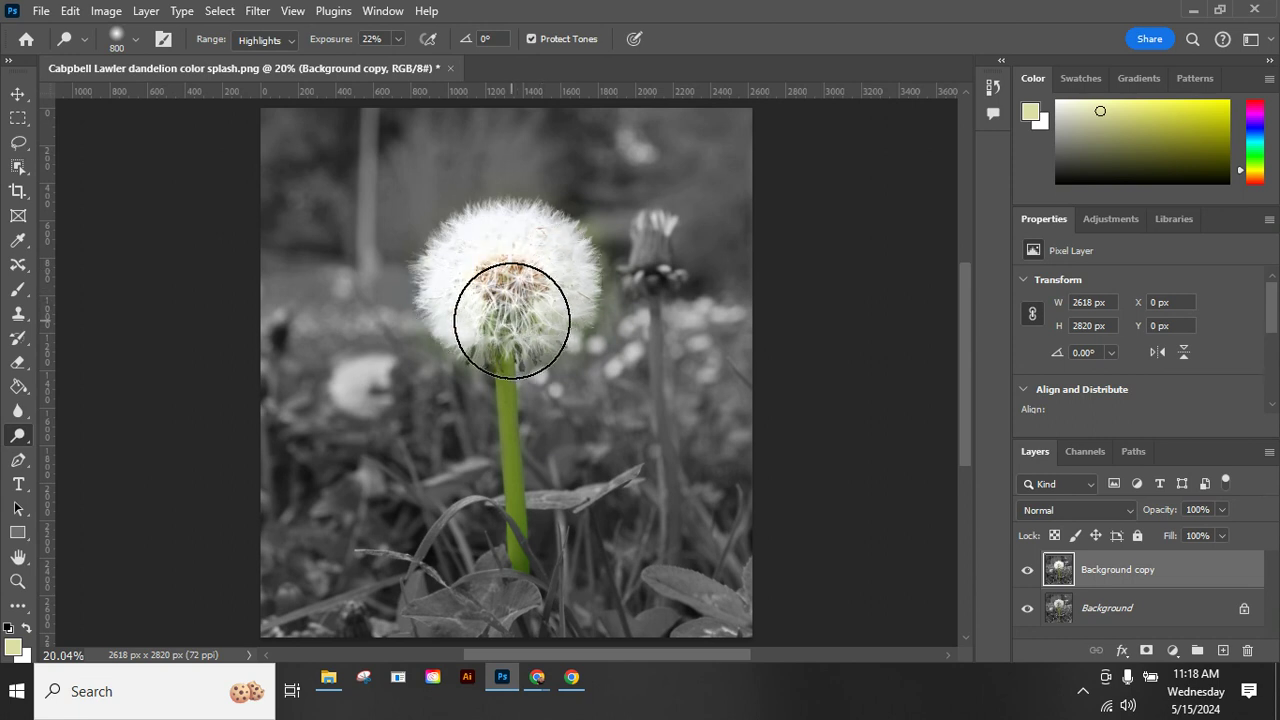
Shrink the brush to 200 px and dodge the green stem.
{"action": "key", "text": "bracketleft"}
{"action": "key", "text": "bracketleft"}
{"action": "key", "text": "bracketleft"}
{"action": "key", "text": "bracketleft"}
{"action": "key", "text": "bracketleft"}
{"action": "key", "text": "bracketleft"}
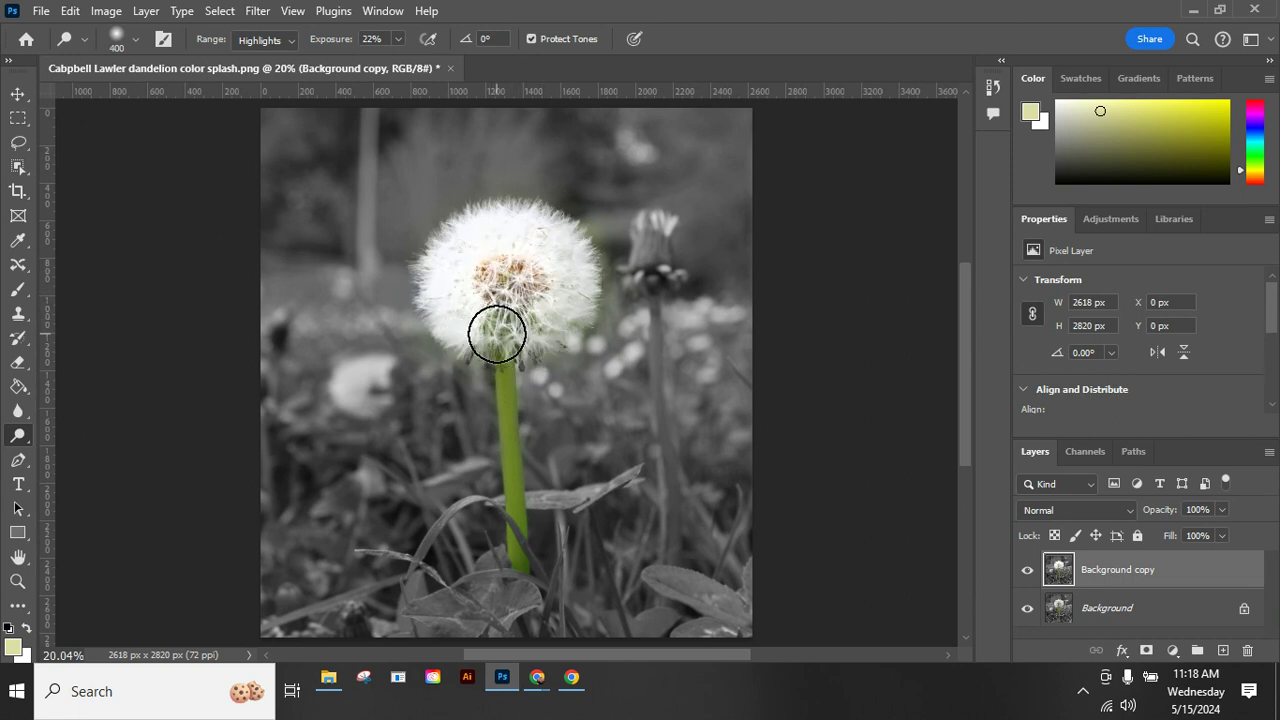
{"action": "left_click", "coordinate": [137, 40]}
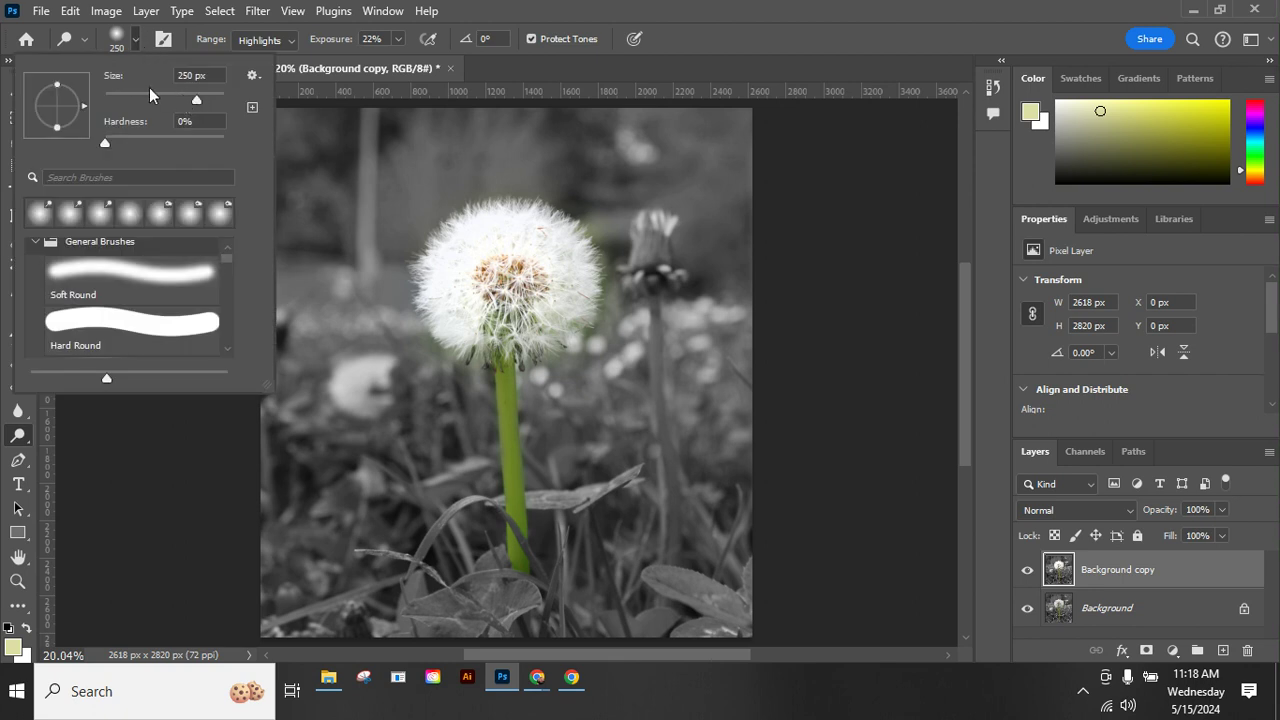
{"action": "left_click", "coordinate": [619, 47]}
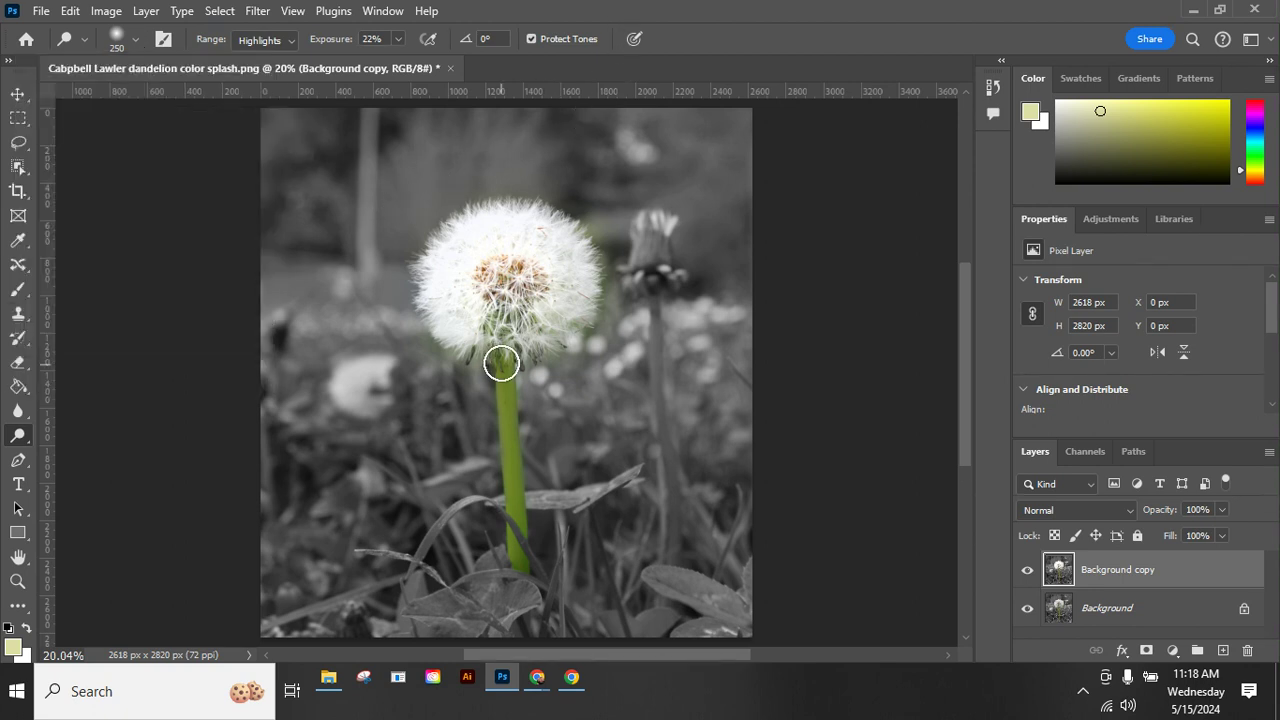
{"action": "key", "text": "bracketleft"}
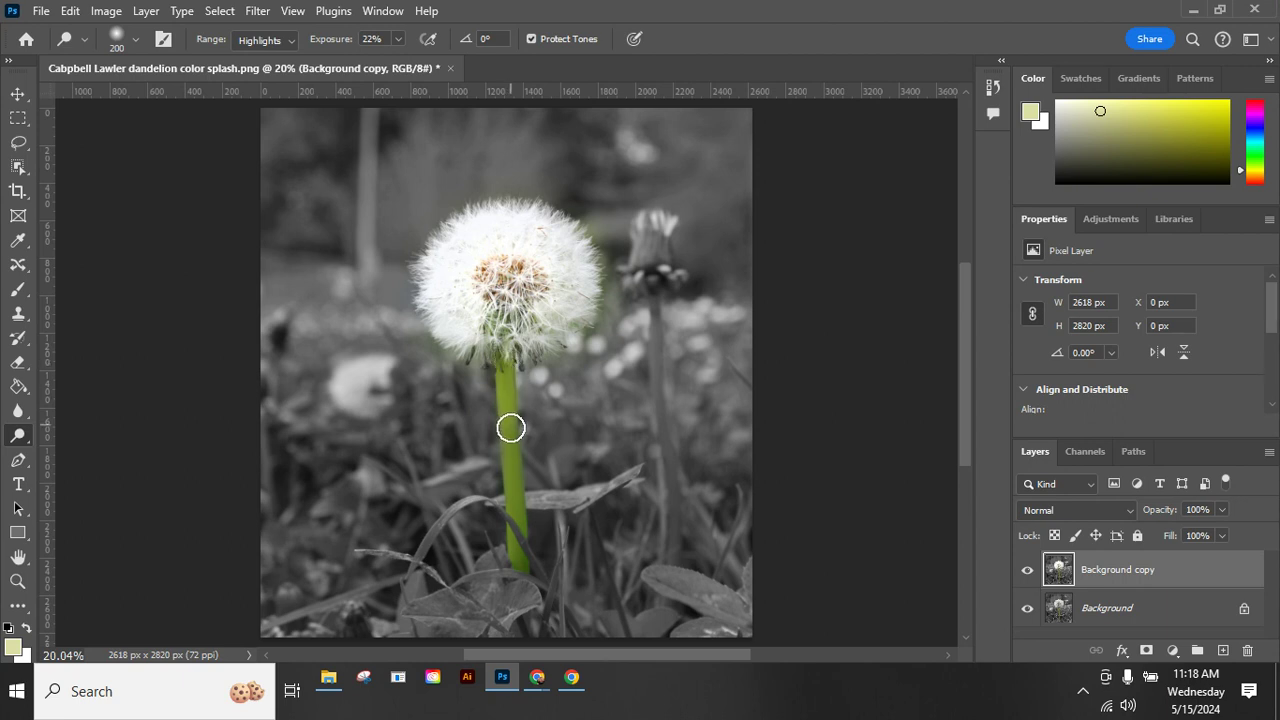
{"action": "mouse_move", "coordinate": [510, 428]}
{"action": "left_mouse_down"}
{"action": "mouse_move", "coordinate": [517, 534]}
{"action": "mouse_move", "coordinate": [506, 346]}
{"action": "mouse_move", "coordinate": [514, 371]}
{"action": "mouse_move", "coordinate": [501, 344]}
{"action": "mouse_move", "coordinate": [523, 561]}
{"action": "mouse_move", "coordinate": [503, 354]}
{"action": "mouse_move", "coordinate": [514, 525]}
{"action": "left_mouse_up"}
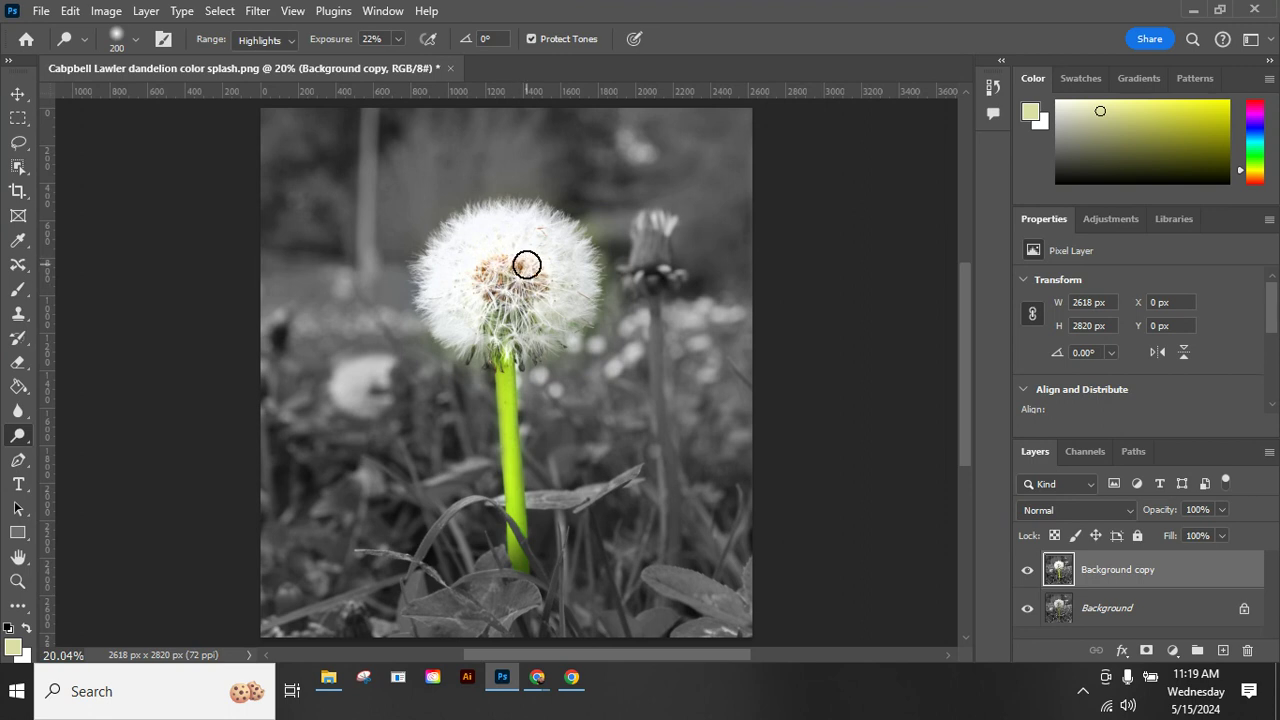
Set the Burn tool to Shadows at 45% exposure and darken the lower-left grass.
{"action": "right_click", "coordinate": [18, 440]}
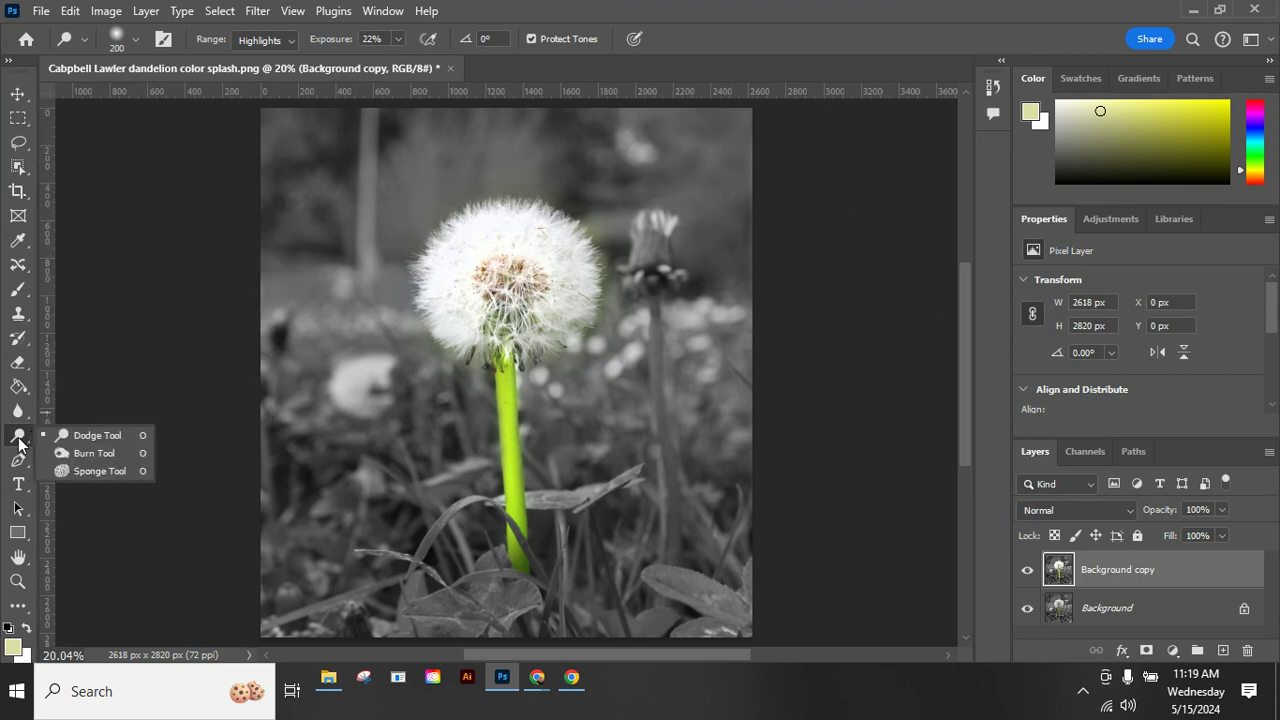
{"action": "left_click", "coordinate": [72, 455]}
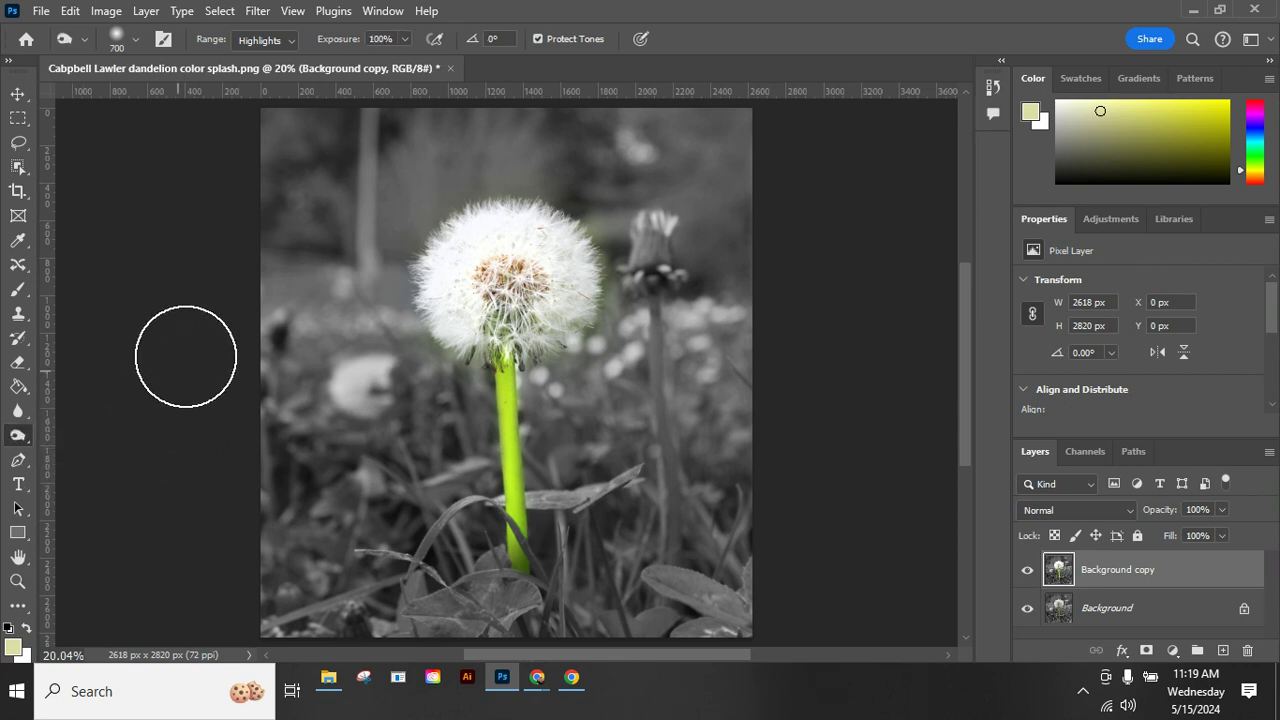
{"action": "left_click", "coordinate": [291, 38]}
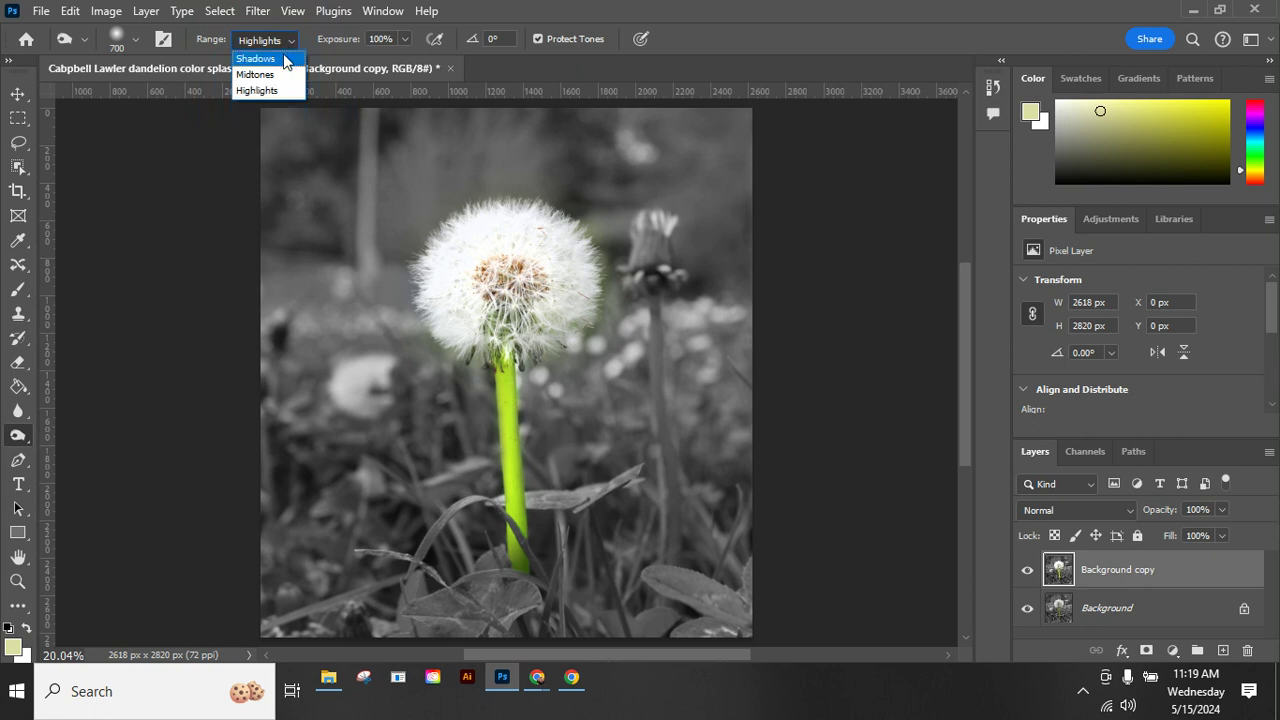
{"action": "left_click", "coordinate": [286, 60]}
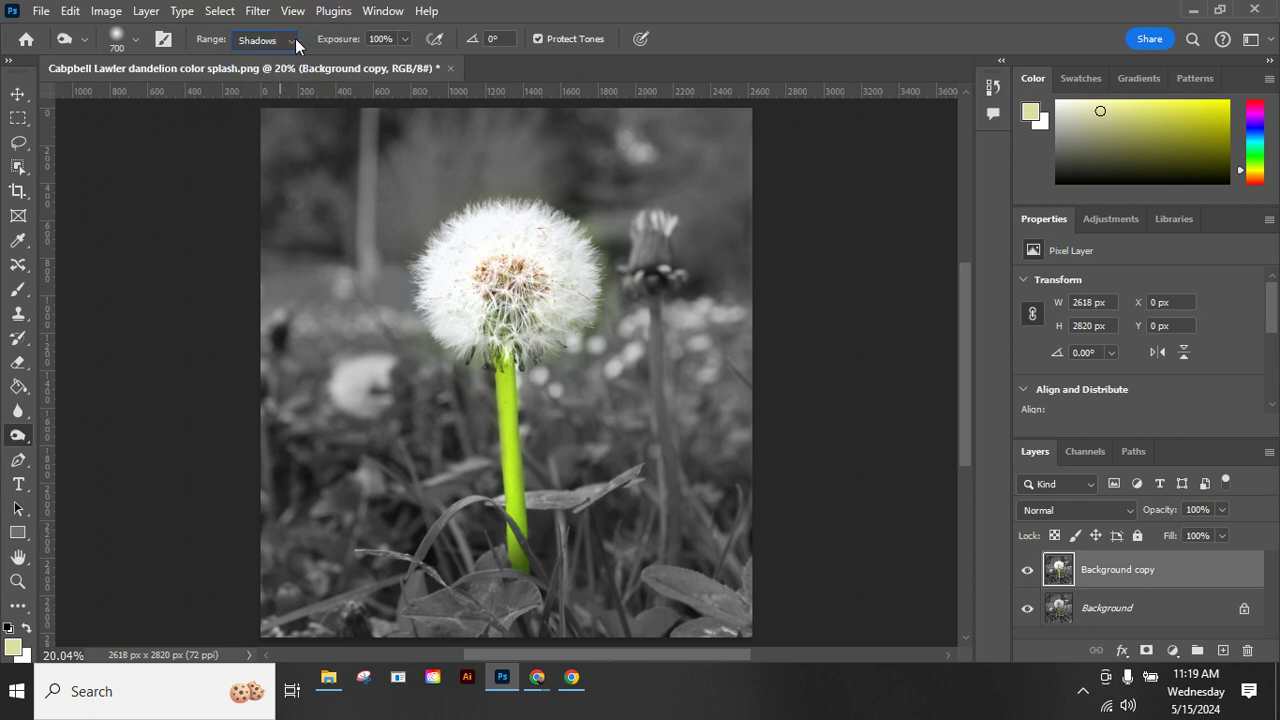
{"action": "left_click", "coordinate": [404, 38]}
{"action": "left_click", "coordinate": [358, 59]}
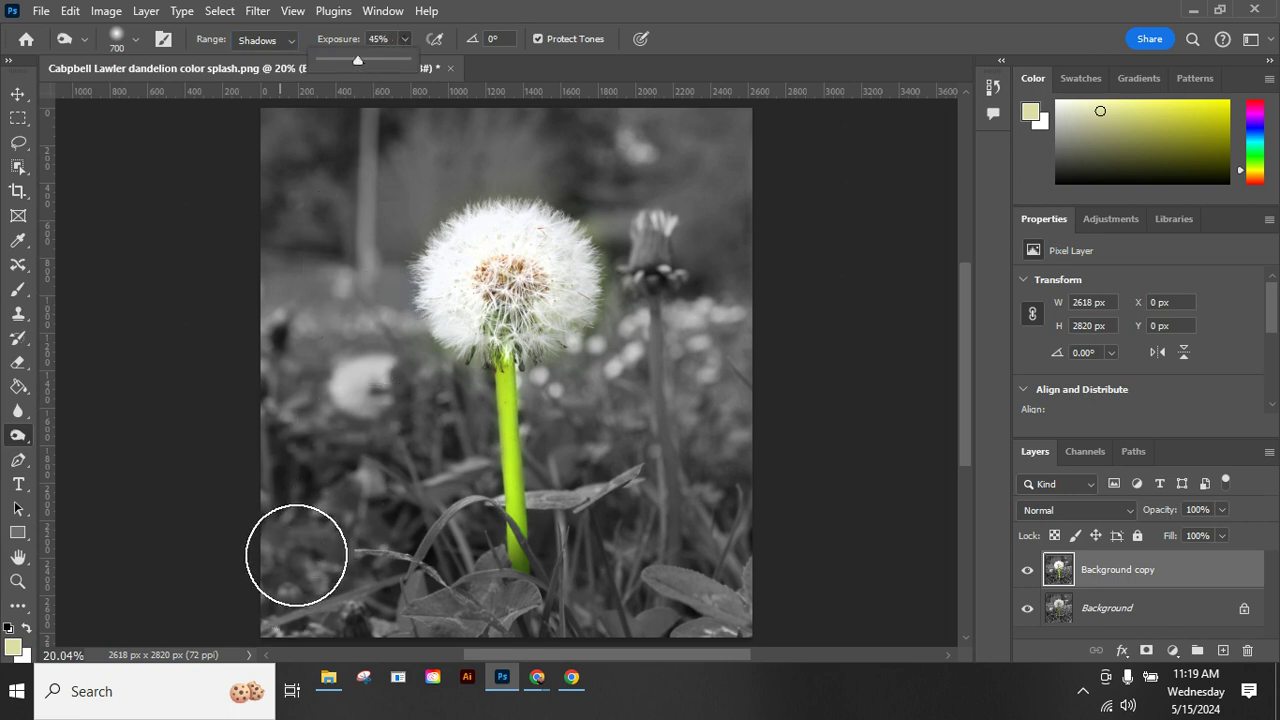
{"action": "mouse_move", "coordinate": [297, 558]}
{"action": "left_mouse_down"}
{"action": "mouse_move", "coordinate": [322, 616]}
{"action": "mouse_move", "coordinate": [374, 552]}
{"action": "mouse_move", "coordinate": [437, 624]}
{"action": "mouse_move", "coordinate": [457, 586]}
{"action": "mouse_move", "coordinate": [507, 618]}
{"action": "mouse_move", "coordinate": [544, 620]}
{"action": "mouse_move", "coordinate": [585, 591]}
{"action": "mouse_move", "coordinate": [595, 518]}
{"action": "mouse_move", "coordinate": [636, 489]}
{"action": "mouse_move", "coordinate": [652, 601]}
{"action": "mouse_move", "coordinate": [712, 583]}
{"action": "mouse_move", "coordinate": [707, 492]}
{"action": "mouse_move", "coordinate": [628, 464]}
{"action": "mouse_move", "coordinate": [598, 484]}
{"action": "mouse_move", "coordinate": [705, 433]}
{"action": "mouse_move", "coordinate": [711, 377]}
{"action": "mouse_move", "coordinate": [718, 400]}
{"action": "mouse_move", "coordinate": [632, 466]}
{"action": "mouse_move", "coordinate": [660, 595]}
{"action": "mouse_move", "coordinate": [731, 563]}
{"action": "mouse_move", "coordinate": [682, 622]}
{"action": "mouse_move", "coordinate": [667, 616]}
{"action": "mouse_move", "coordinate": [716, 530]}
{"action": "mouse_move", "coordinate": [773, 614]}
{"action": "mouse_move", "coordinate": [610, 626]}
{"action": "mouse_move", "coordinate": [586, 616]}
{"action": "mouse_move", "coordinate": [592, 547]}
{"action": "mouse_move", "coordinate": [612, 525]}
{"action": "mouse_move", "coordinate": [497, 598]}
{"action": "mouse_move", "coordinate": [474, 630]}
{"action": "mouse_move", "coordinate": [283, 621]}
{"action": "mouse_move", "coordinate": [264, 453]}
{"action": "mouse_move", "coordinate": [288, 538]}
{"action": "mouse_move", "coordinate": [385, 543]}
{"action": "mouse_move", "coordinate": [424, 496]}
{"action": "mouse_move", "coordinate": [423, 455]}
{"action": "mouse_move", "coordinate": [442, 427]}
{"action": "mouse_move", "coordinate": [446, 573]}
{"action": "mouse_move", "coordinate": [325, 487]}
{"action": "mouse_move", "coordinate": [323, 457]}
{"action": "mouse_move", "coordinate": [321, 484]}
{"action": "mouse_move", "coordinate": [536, 621]}
{"action": "mouse_move", "coordinate": [625, 412]}
{"action": "mouse_move", "coordinate": [682, 388]}
{"action": "mouse_move", "coordinate": [686, 366]}
{"action": "mouse_move", "coordinate": [700, 389]}
{"action": "mouse_move", "coordinate": [730, 392]}
{"action": "mouse_move", "coordinate": [741, 376]}
{"action": "mouse_move", "coordinate": [713, 361]}
{"action": "mouse_move", "coordinate": [463, 435]}
{"action": "mouse_move", "coordinate": [333, 411]}
{"action": "mouse_move", "coordinate": [299, 337]}
{"action": "mouse_move", "coordinate": [307, 207]}
{"action": "mouse_move", "coordinate": [361, 411]}
{"action": "mouse_move", "coordinate": [388, 457]}
{"action": "mouse_move", "coordinate": [536, 328]}
{"action": "mouse_move", "coordinate": [699, 402]}
{"action": "left_mouse_up"}
Burn the top and left edges of the photo with the 700 px brush.
{"action": "scroll", "coordinate": [699, 402], "scroll_direction": "up", "scroll_amount": 1}
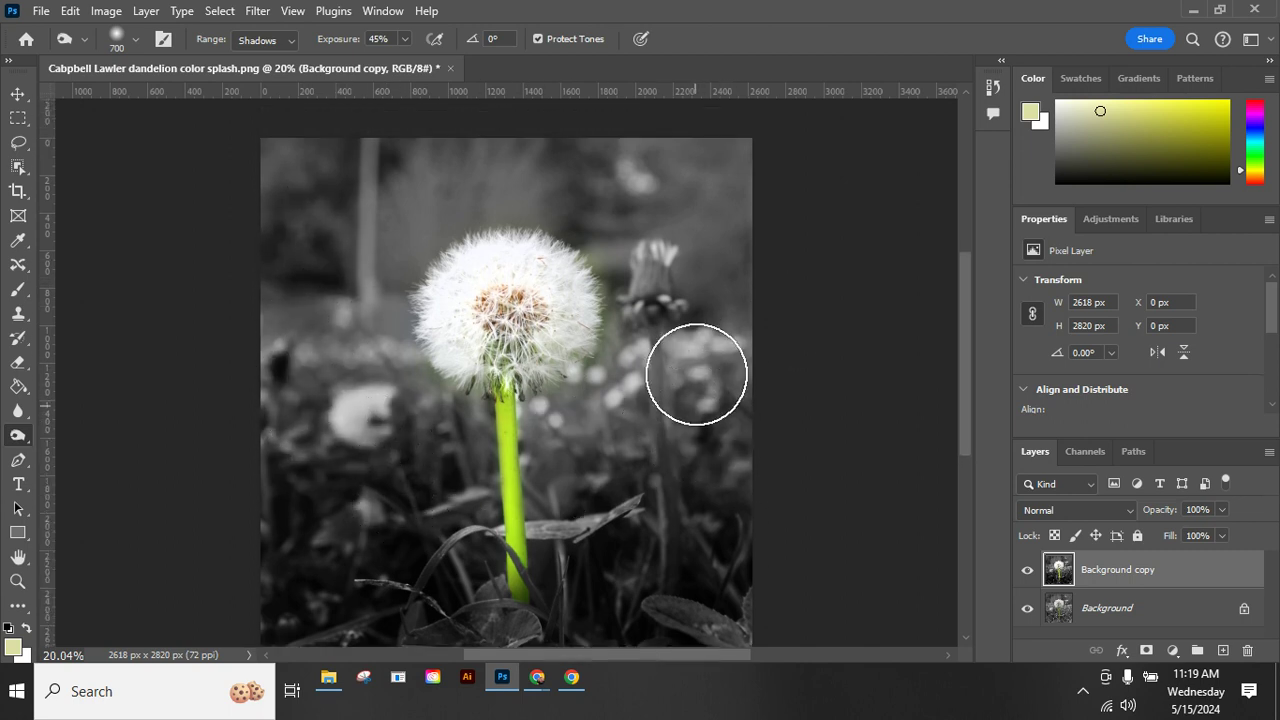
{"action": "left_click", "coordinate": [136, 40]}
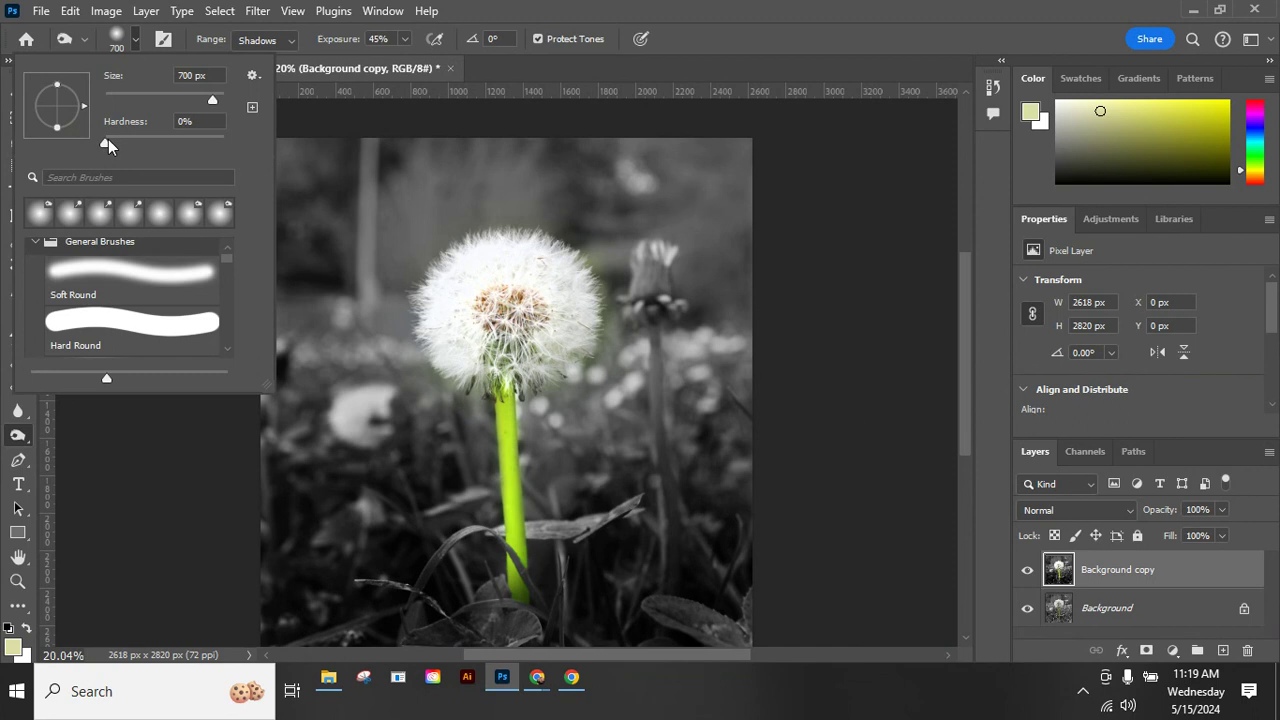
{"action": "left_click", "coordinate": [625, 12]}
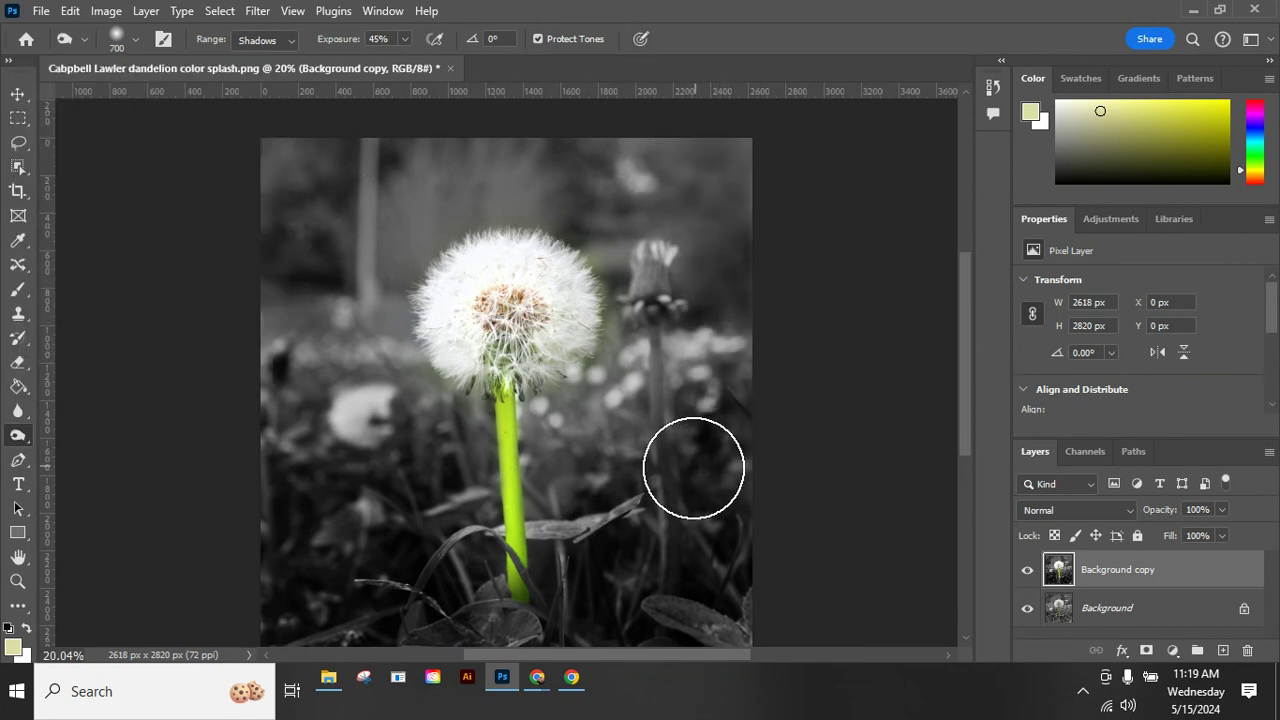
{"action": "mouse_move", "coordinate": [693, 468]}
{"action": "left_mouse_down"}
{"action": "mouse_move", "coordinate": [714, 171]}
{"action": "mouse_move", "coordinate": [409, 143]}
{"action": "mouse_move", "coordinate": [297, 374]}
{"action": "mouse_move", "coordinate": [327, 265]}
{"action": "mouse_move", "coordinate": [469, 171]}
{"action": "mouse_move", "coordinate": [343, 417]}
{"action": "left_mouse_up"}
{"action": "scroll", "coordinate": [374, 446], "scroll_direction": "down", "scroll_amount": 2}
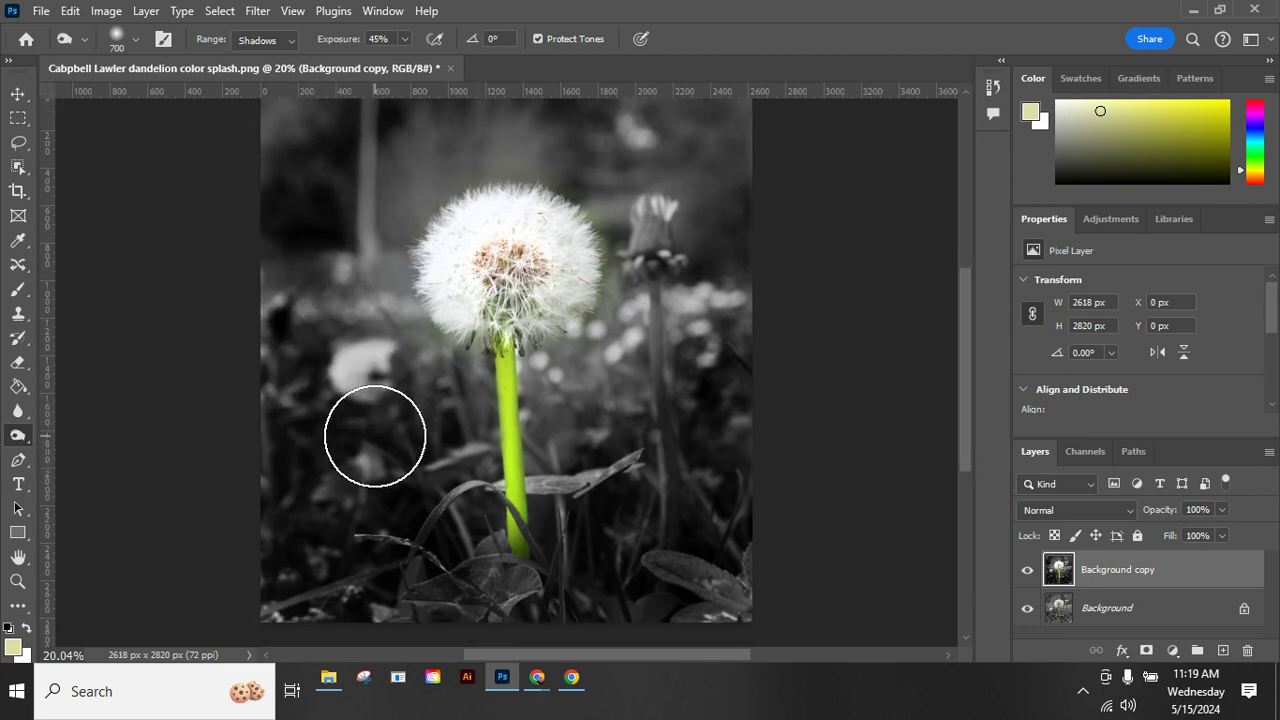
{"action": "left_click", "coordinate": [18, 557]}
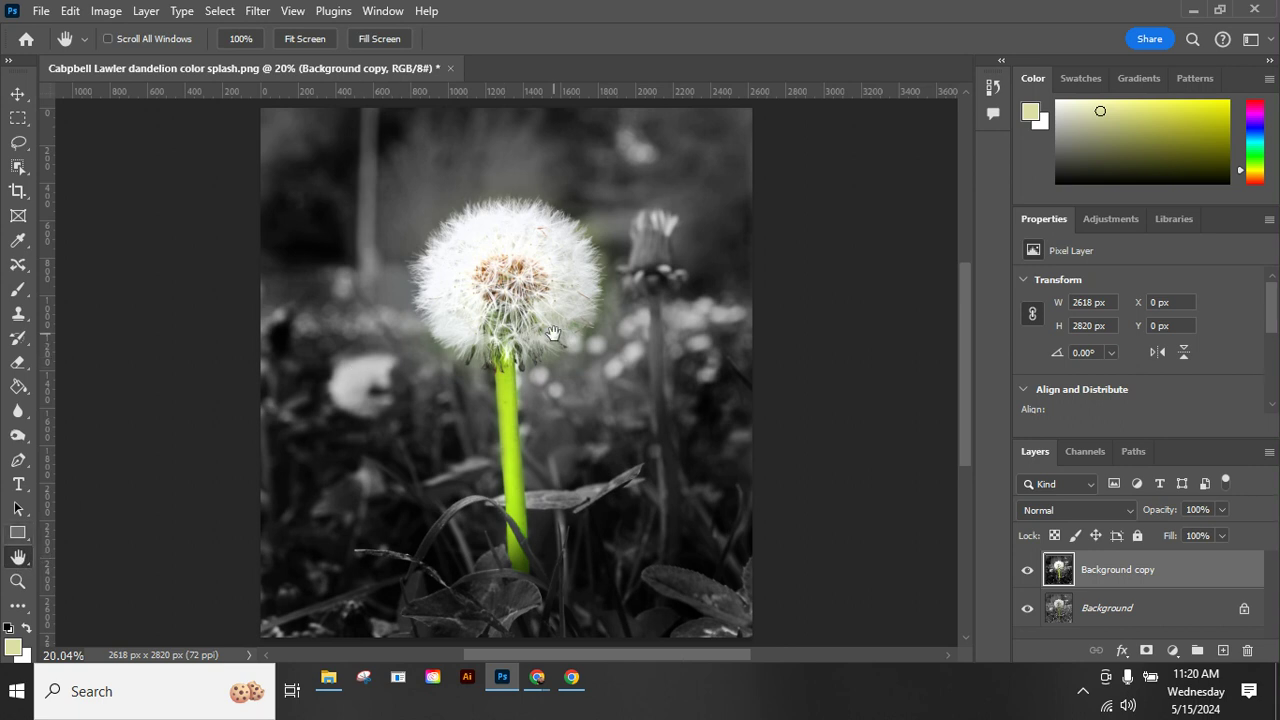
Compare Background copy hidden and shown, then reselect the Burn tool.
{"action": "left_click", "coordinate": [1027, 572]}
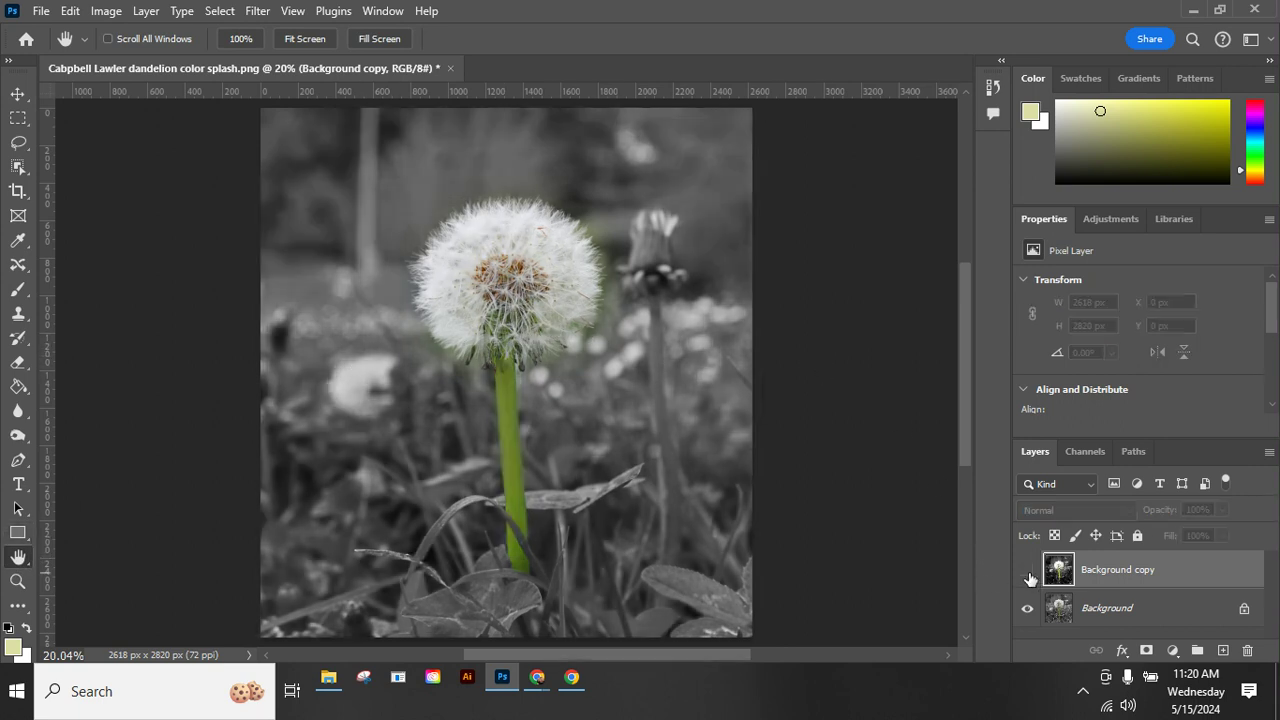
{"action": "left_click", "coordinate": [1027, 572]}
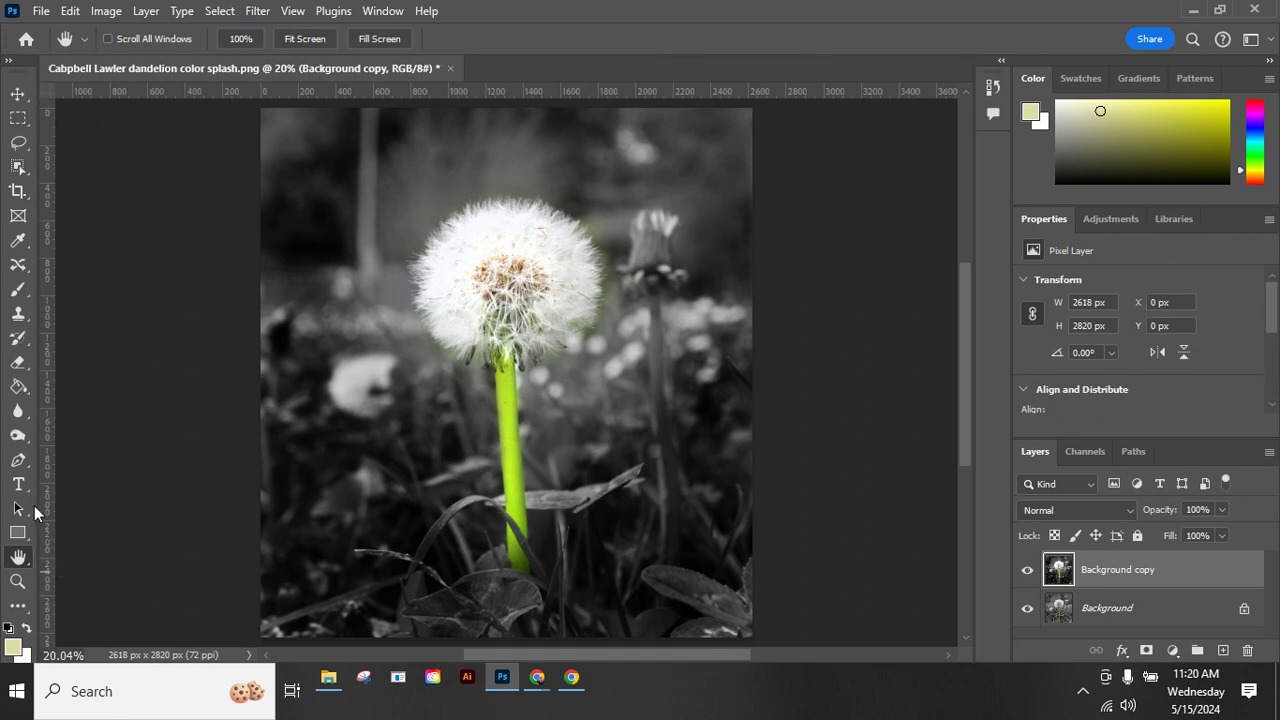
{"action": "left_click", "coordinate": [20, 416]}
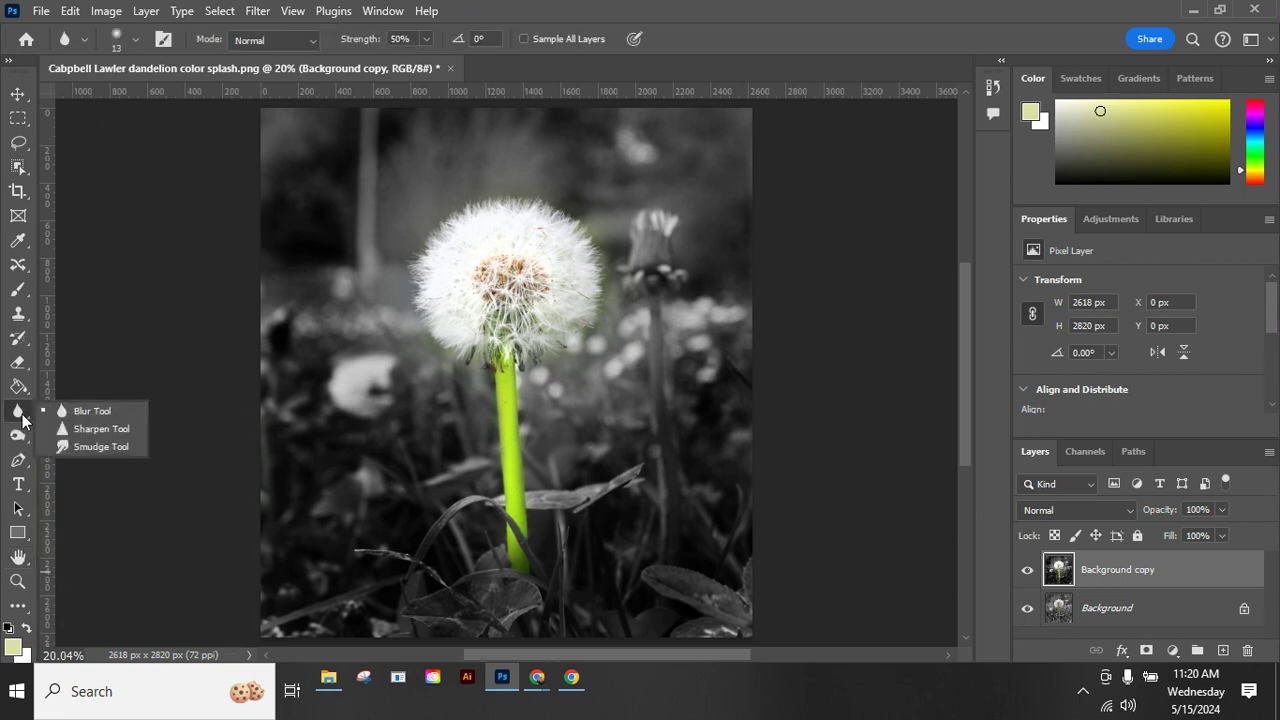
{"action": "left_click", "coordinate": [20, 432]}
{"action": "right_click", "coordinate": [20, 432]}
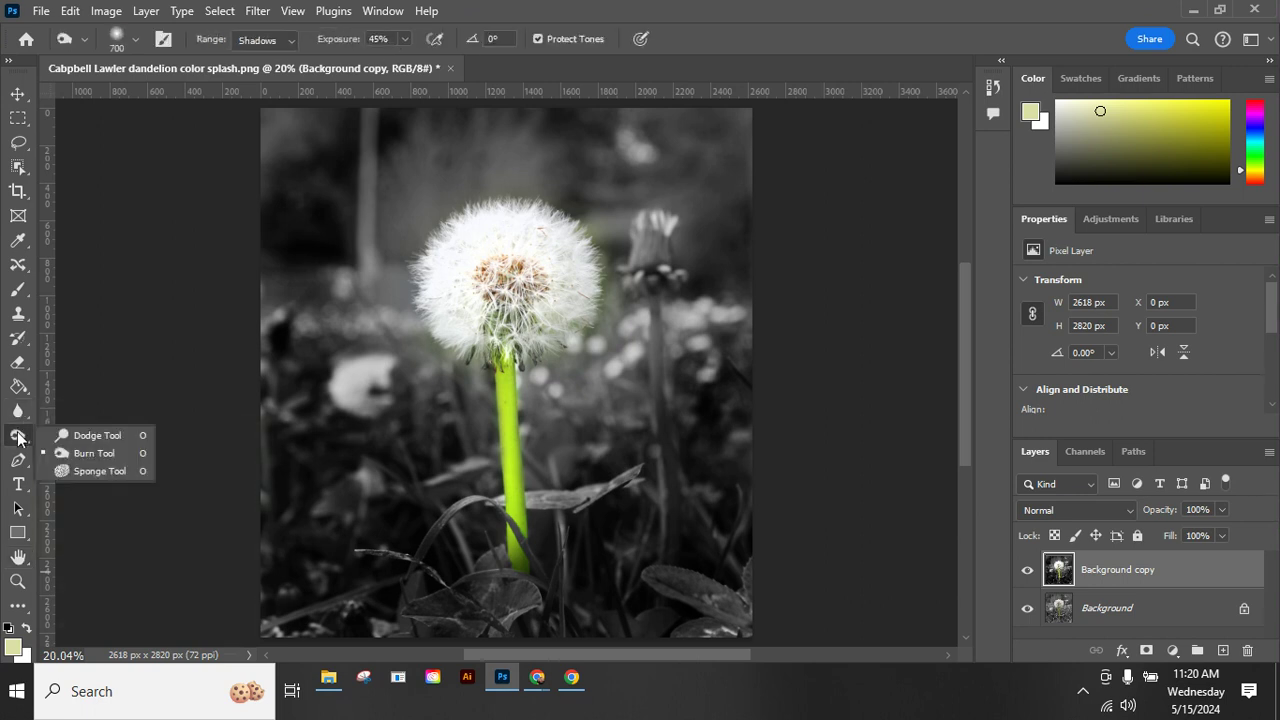
{"action": "left_click", "coordinate": [86, 454]}
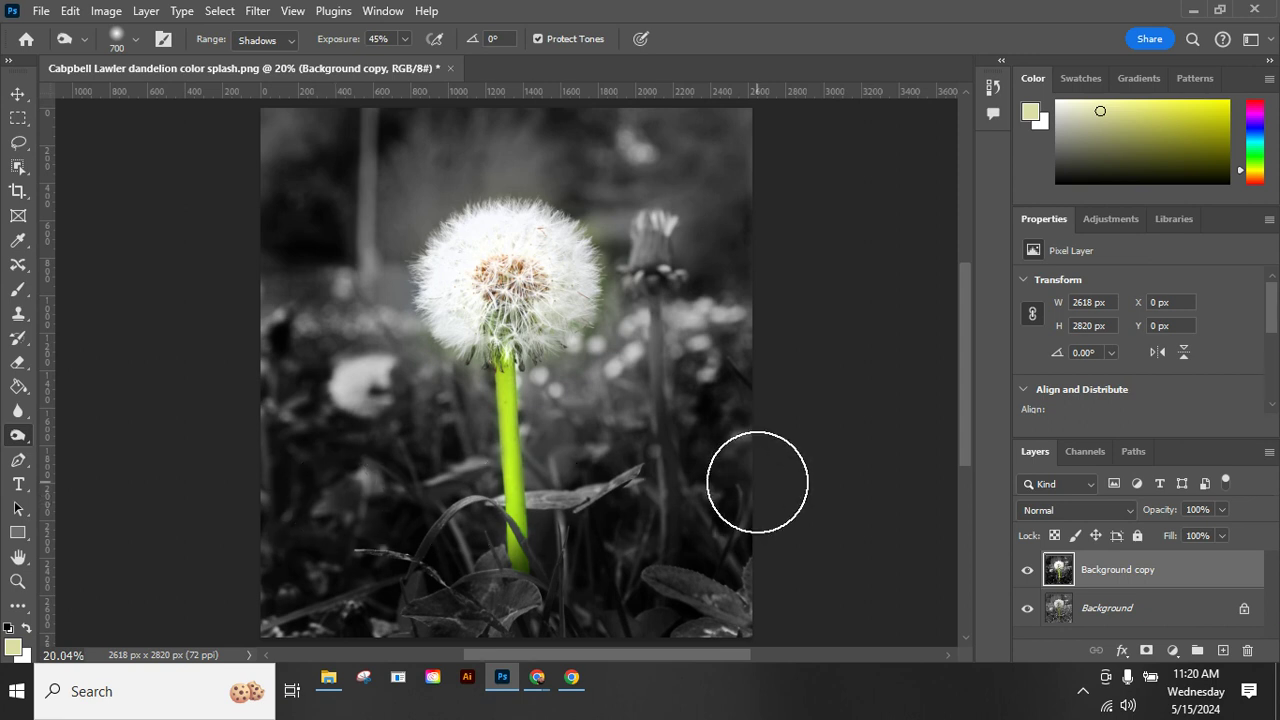
Hide Background copy and unlock the original Background layer into Layer 0.
{"action": "left_click", "coordinate": [1027, 570]}
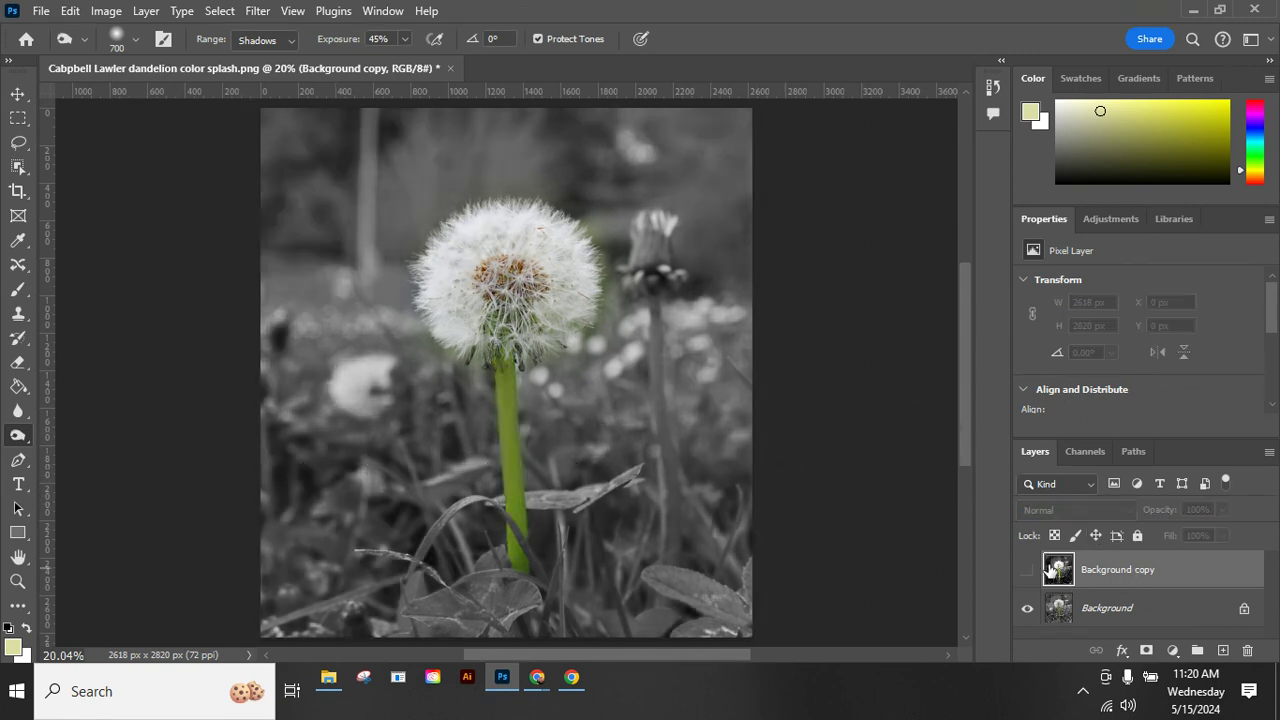
{"action": "left_click", "coordinate": [1143, 610]}
{"action": "left_click", "coordinate": [1245, 610]}
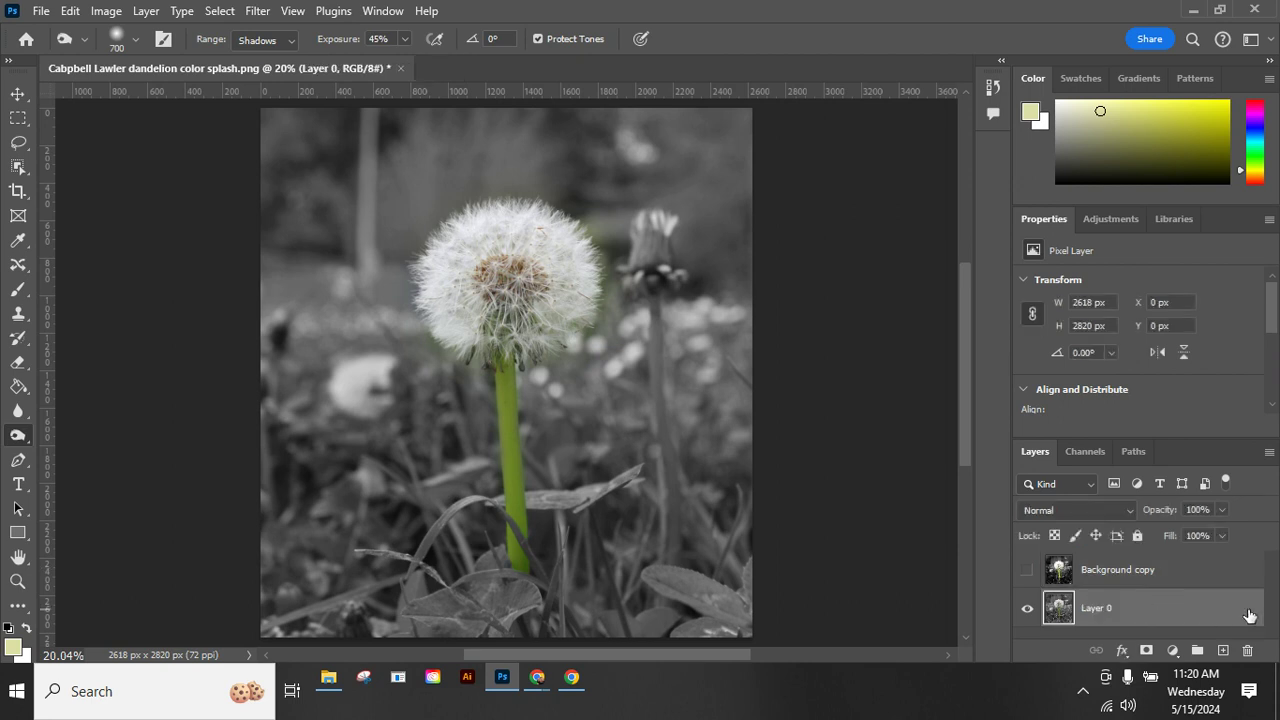
{"action": "left_click", "coordinate": [1173, 650]}
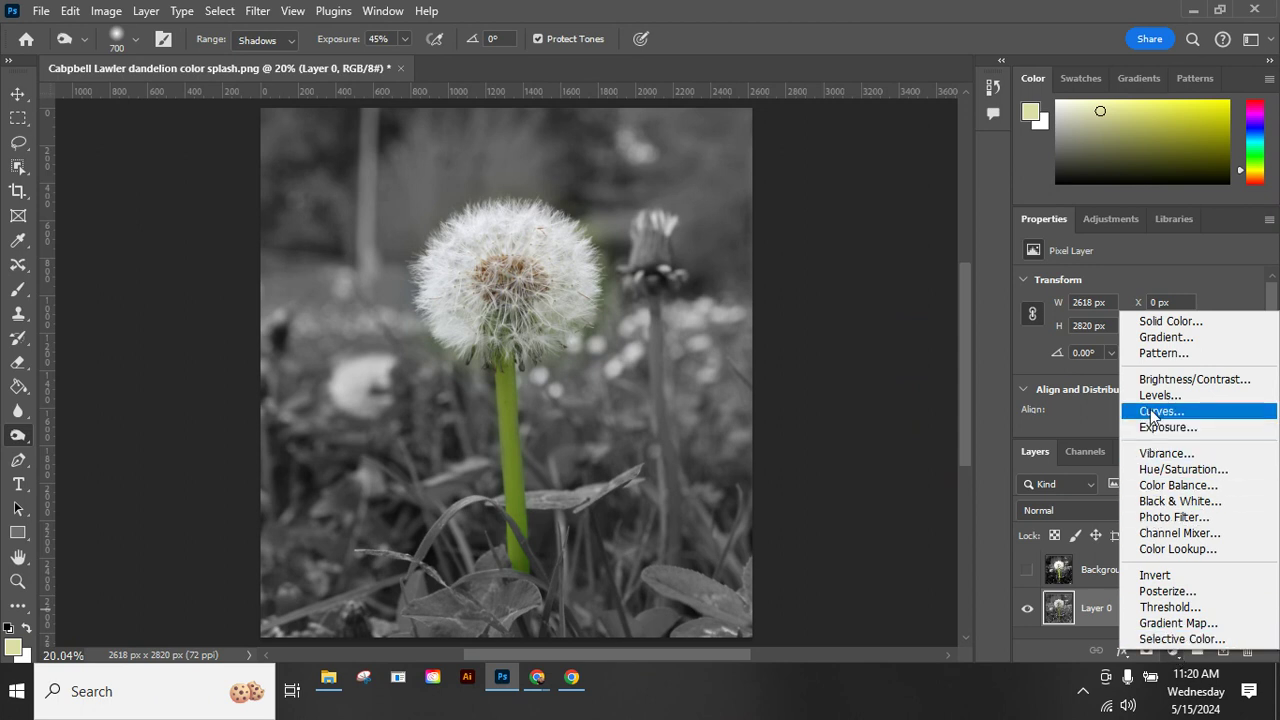
Add a Curves adjustment layer and raise a midtone point to brighten the photo.
{"action": "left_click", "coordinate": [1160, 411]}
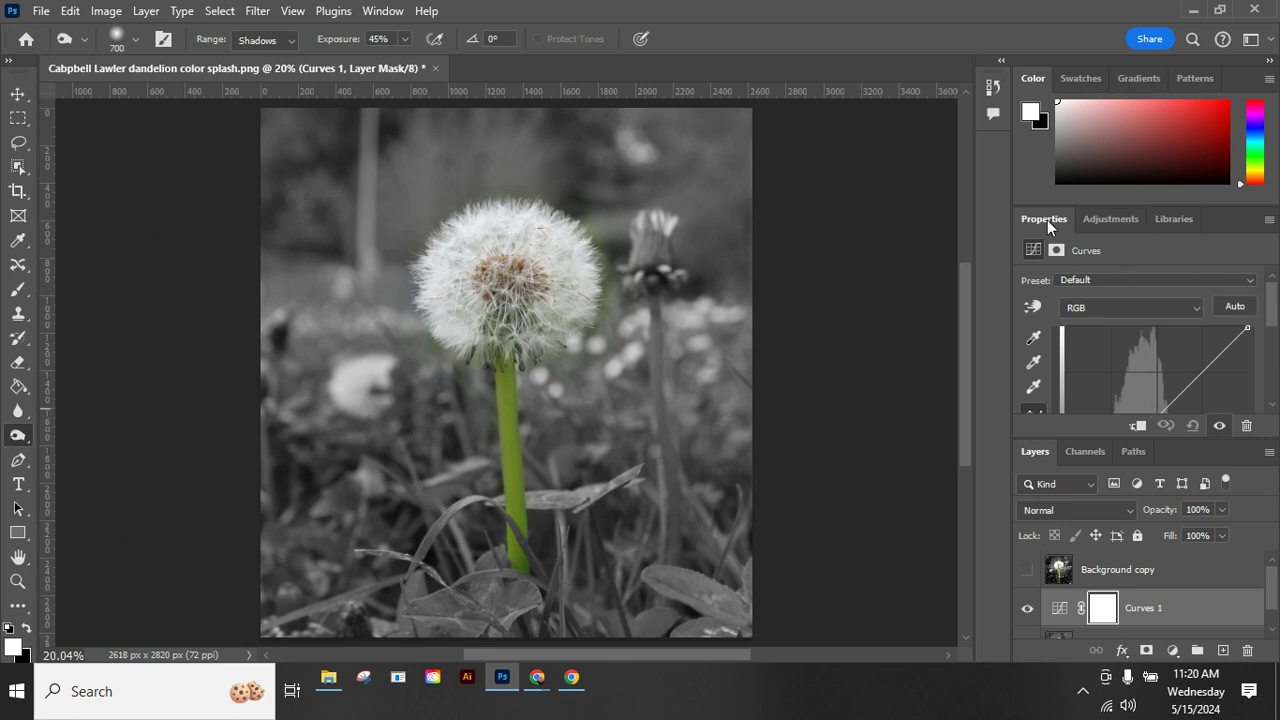
{"action": "left_click_drag", "start_coordinate": [1029, 231], "coordinate": [783, 188]}
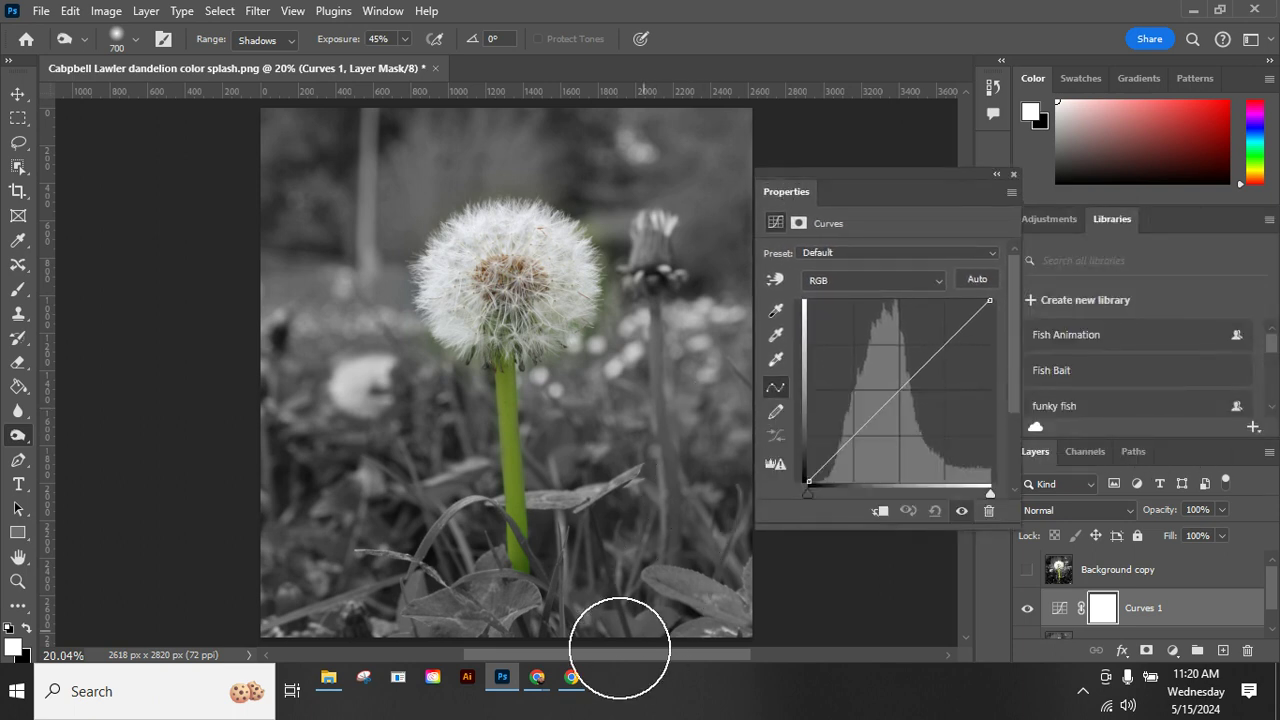
{"action": "left_click_drag", "start_coordinate": [609, 657], "coordinate": [661, 656]}
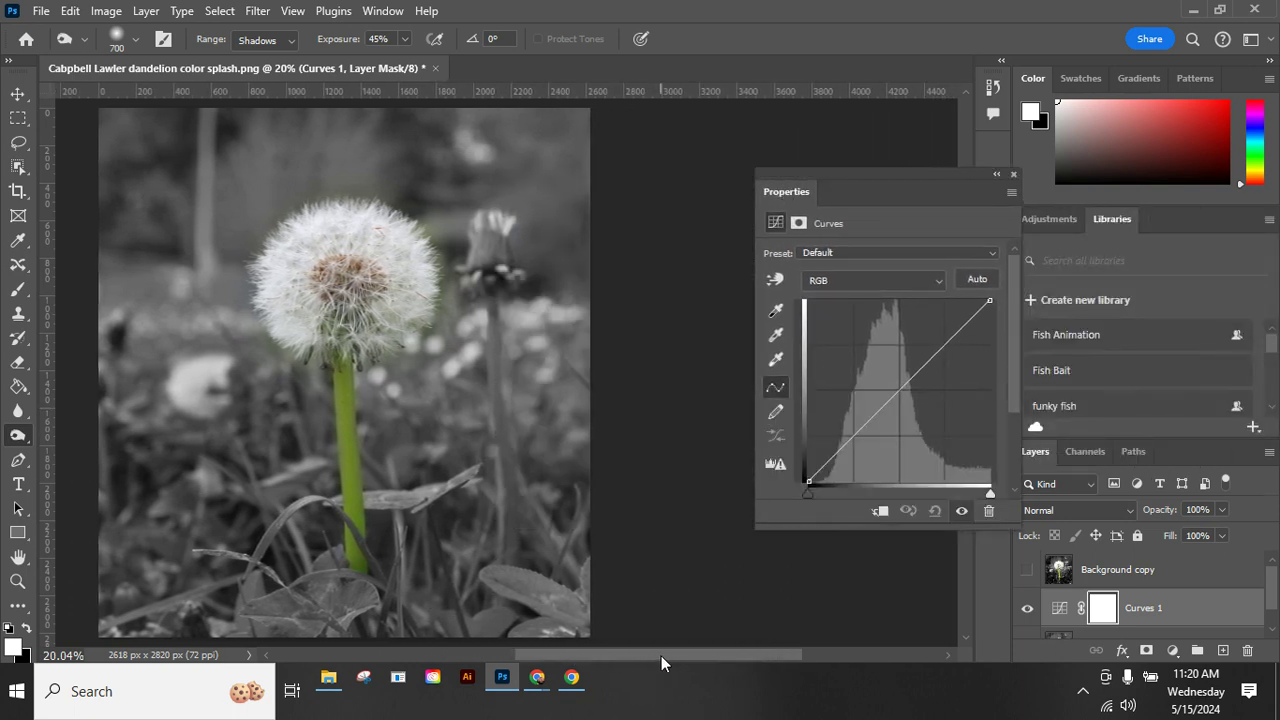
{"action": "left_click_drag", "start_coordinate": [864, 171], "coordinate": [780, 143]}
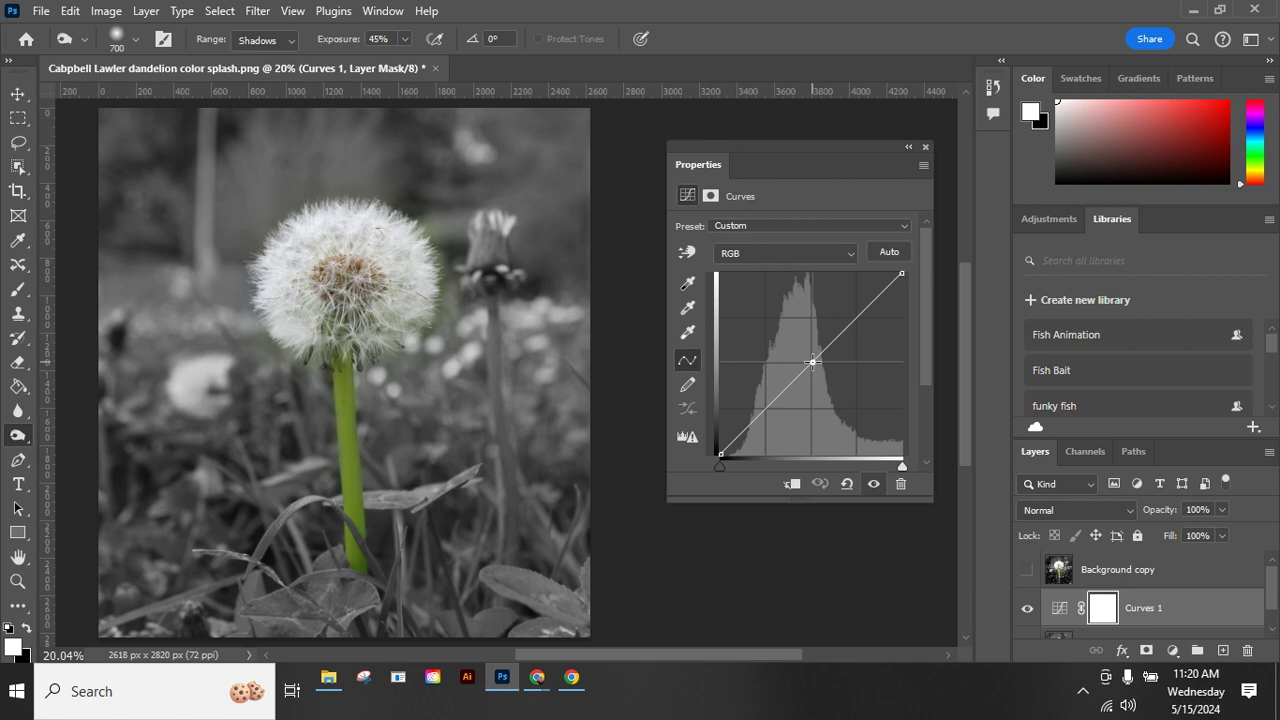
{"action": "left_click_drag", "start_coordinate": [812, 362], "coordinate": [789, 347]}
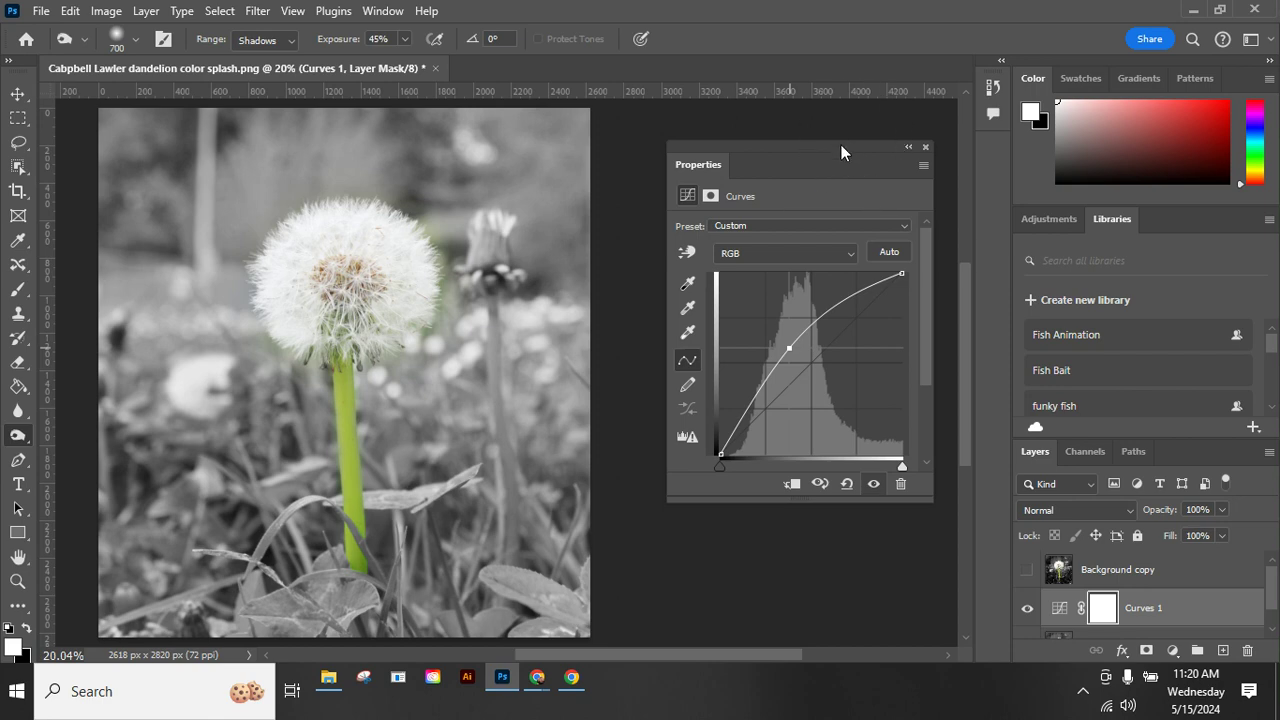
Dock the Layers panel in its own column and move the Curves properties aside.
{"action": "left_click_drag", "start_coordinate": [841, 145], "coordinate": [821, 112]}
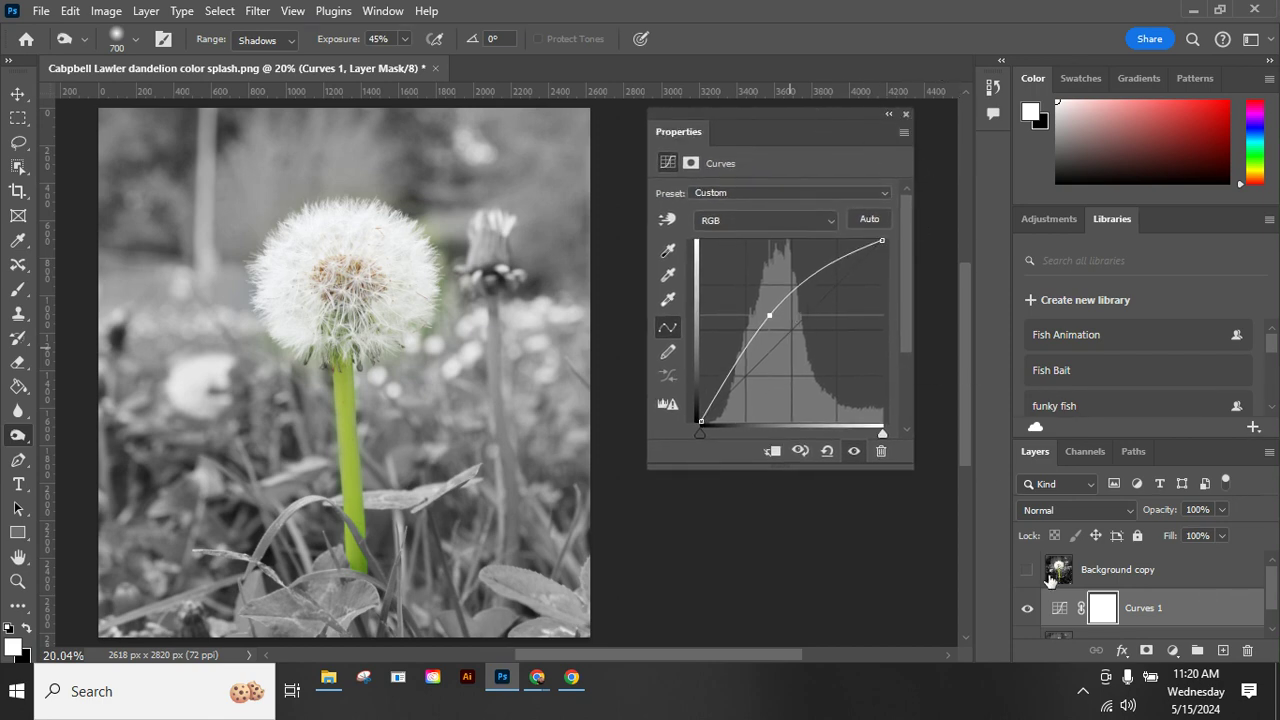
{"action": "left_click_drag", "start_coordinate": [1037, 458], "coordinate": [994, 418]}
{"action": "left_click_drag", "start_coordinate": [784, 118], "coordinate": [834, 327]}
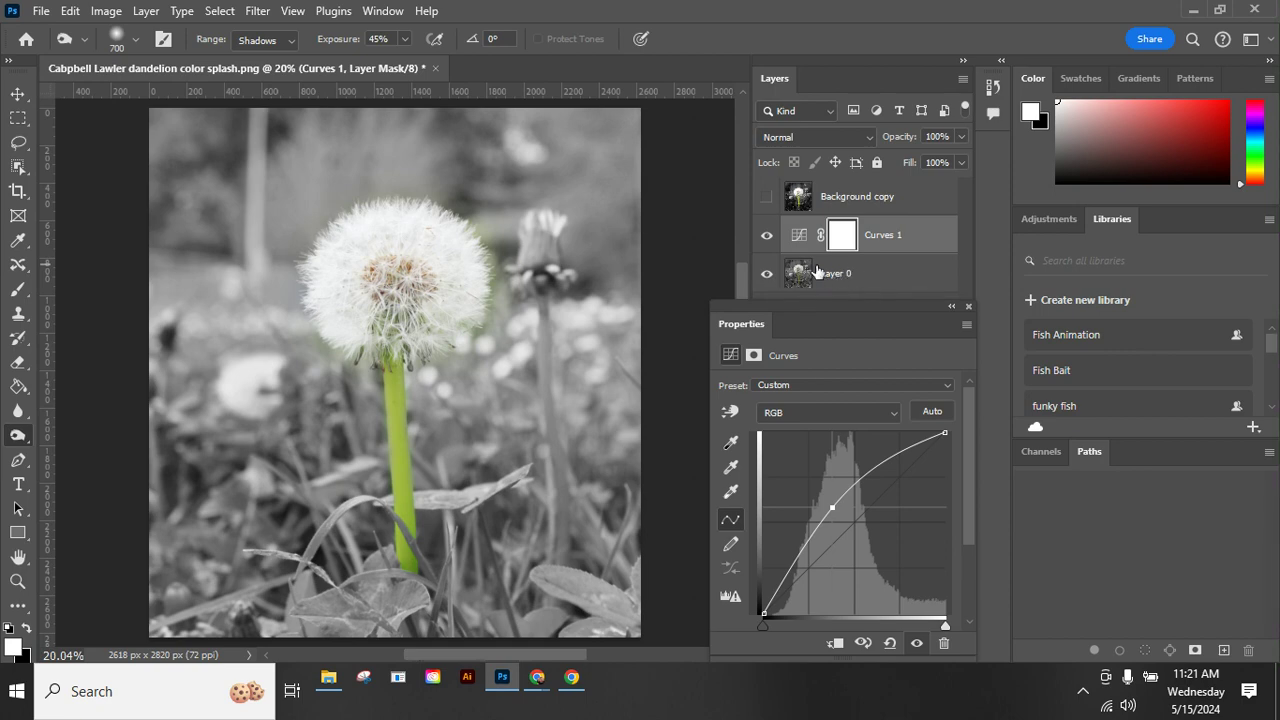
Toggle Curves 1 off and on to compare, then show its layer mask properties.
{"action": "left_click", "coordinate": [767, 240]}
{"action": "left_click", "coordinate": [767, 238]}
{"action": "left_click", "coordinate": [843, 237]}
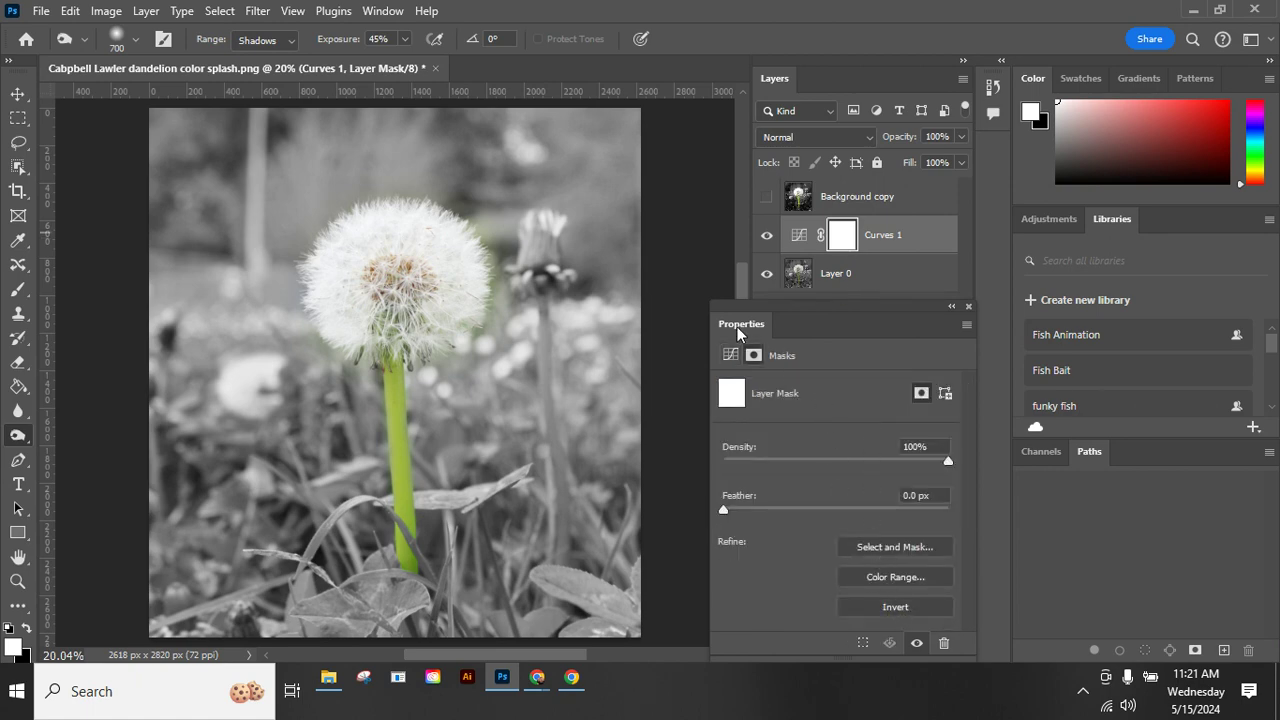
Invert the Curves 1 mask and paint white over the dandelion head and stem with a 600 px brush.
{"action": "left_click", "coordinate": [880, 607]}
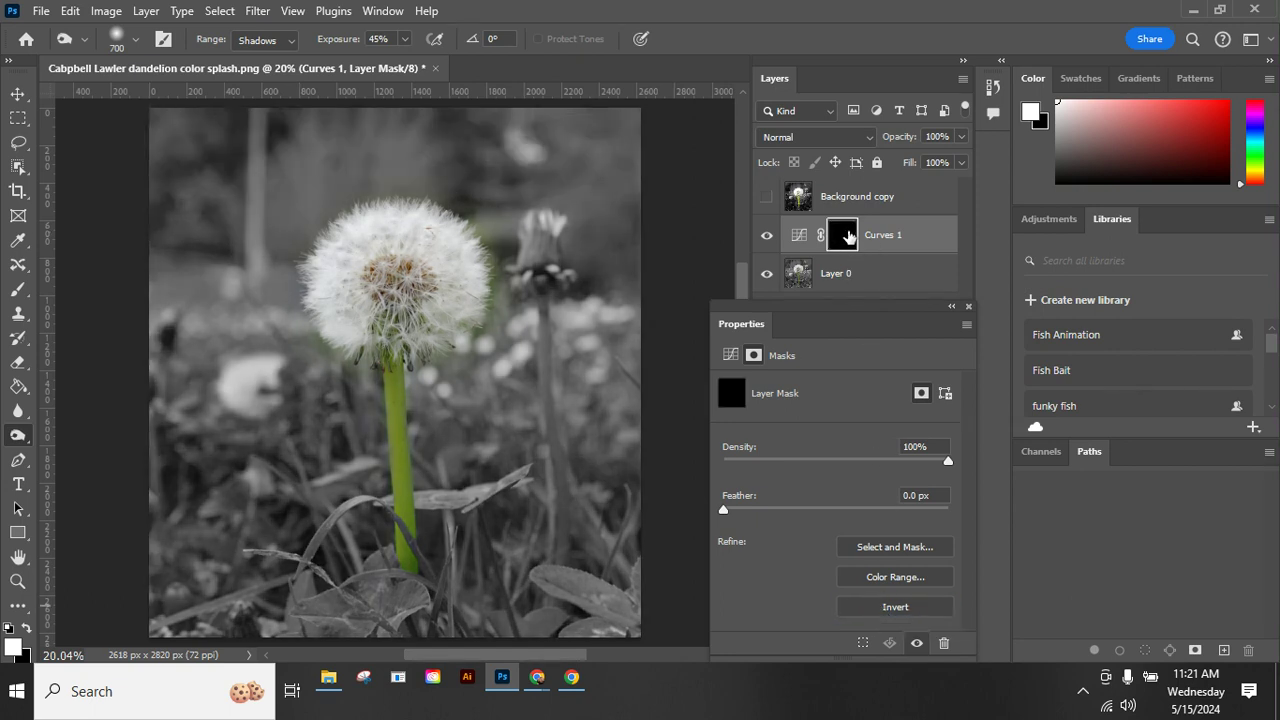
{"action": "left_click", "coordinate": [17, 293]}
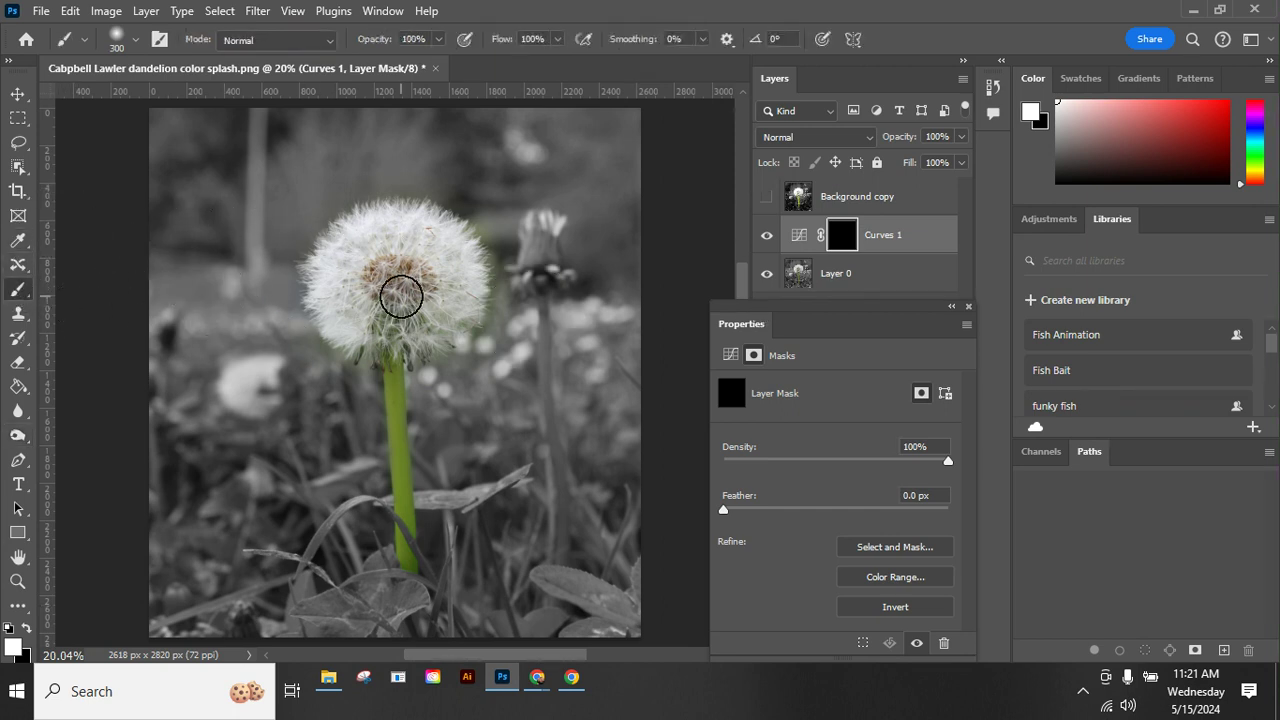
{"action": "key", "text": "bracketright"}
{"action": "key", "text": "bracketright"}
{"action": "key", "text": "bracketright"}
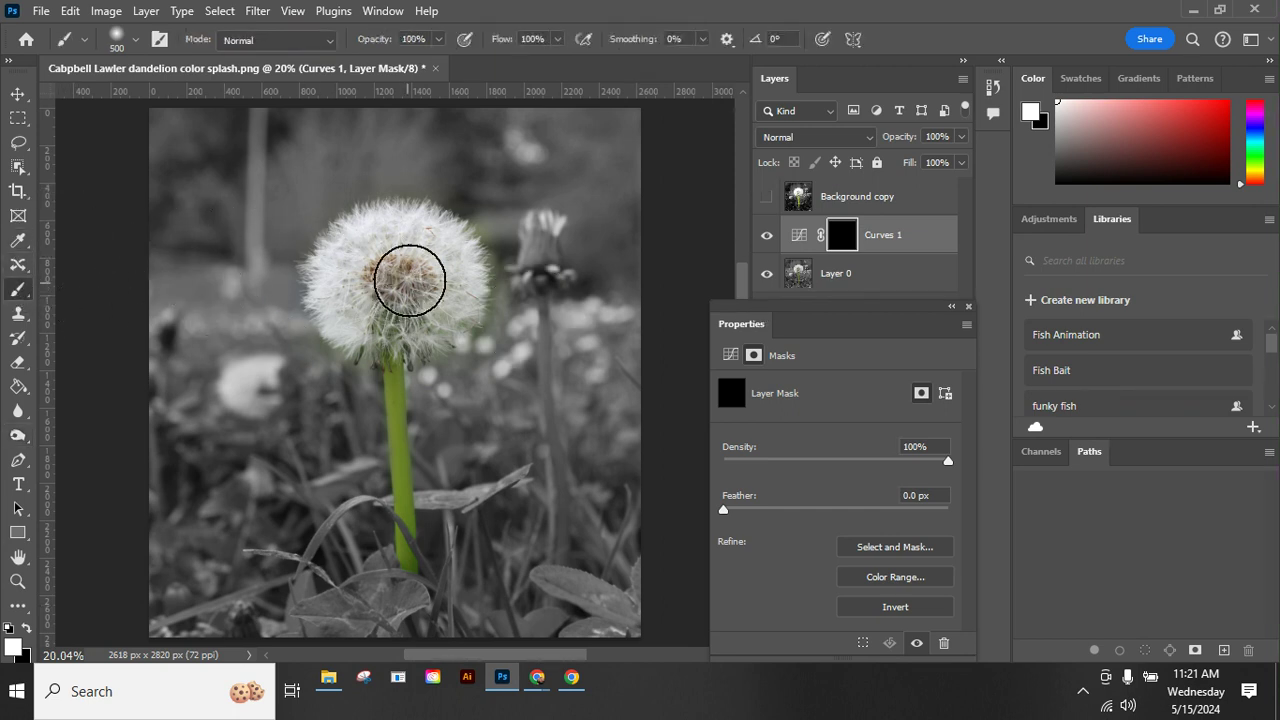
{"action": "mouse_move", "coordinate": [414, 257]}
{"action": "left_mouse_down"}
{"action": "mouse_move", "coordinate": [365, 296]}
{"action": "mouse_move", "coordinate": [404, 320]}
{"action": "mouse_move", "coordinate": [439, 292]}
{"action": "mouse_move", "coordinate": [441, 256]}
{"action": "mouse_move", "coordinate": [351, 271]}
{"action": "mouse_move", "coordinate": [351, 300]}
{"action": "mouse_move", "coordinate": [385, 339]}
{"action": "mouse_move", "coordinate": [400, 529]}
{"action": "left_mouse_up"}
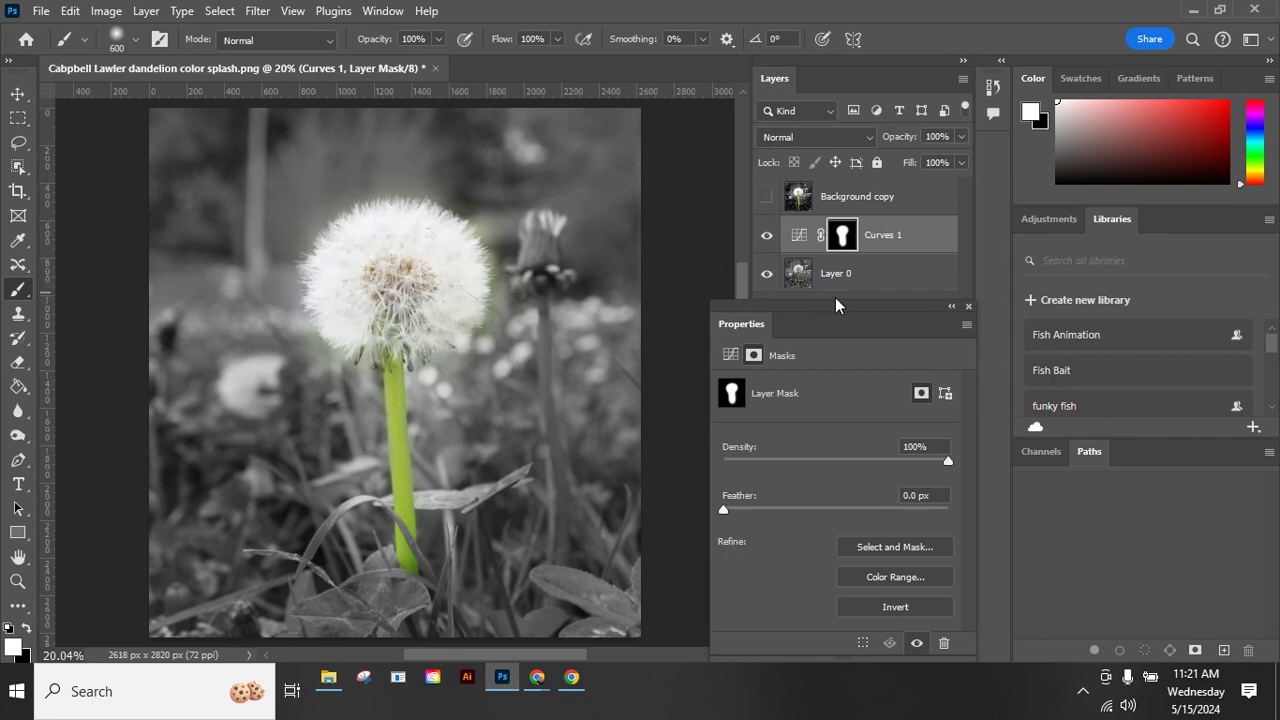
{"action": "left_click_drag", "start_coordinate": [838, 308], "coordinate": [842, 379]}
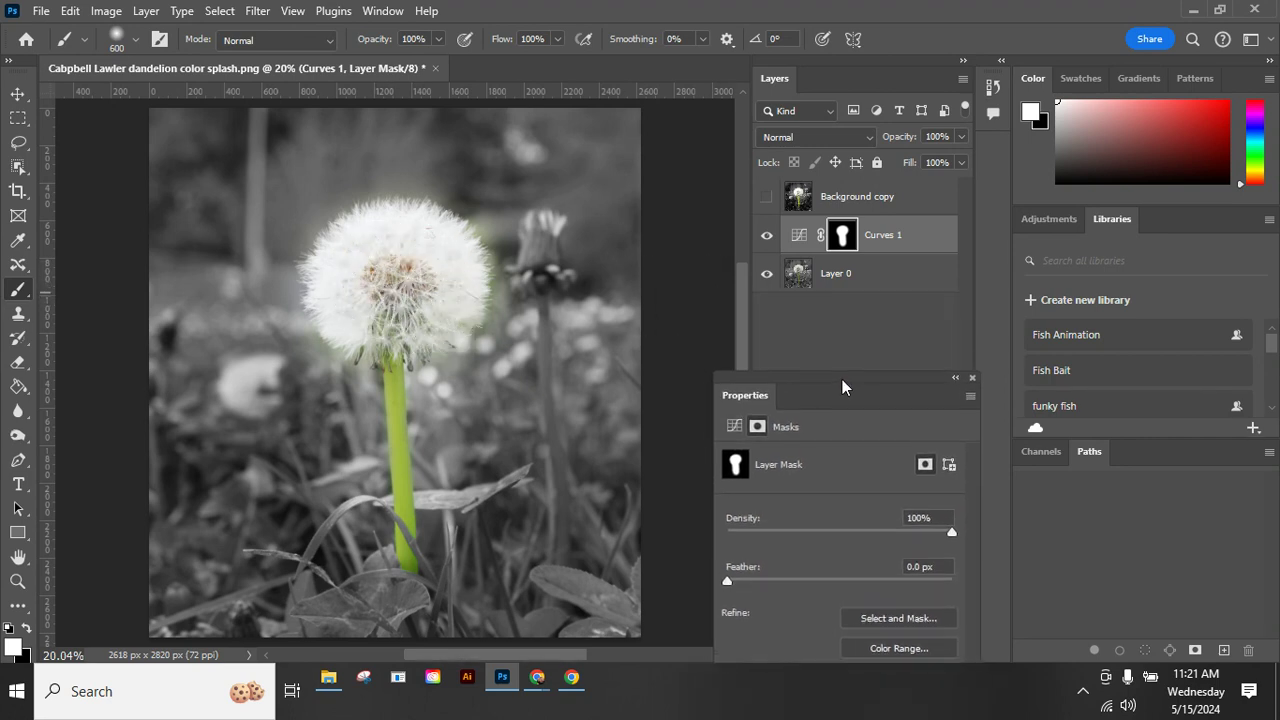
{"action": "left_click", "coordinate": [972, 380]}
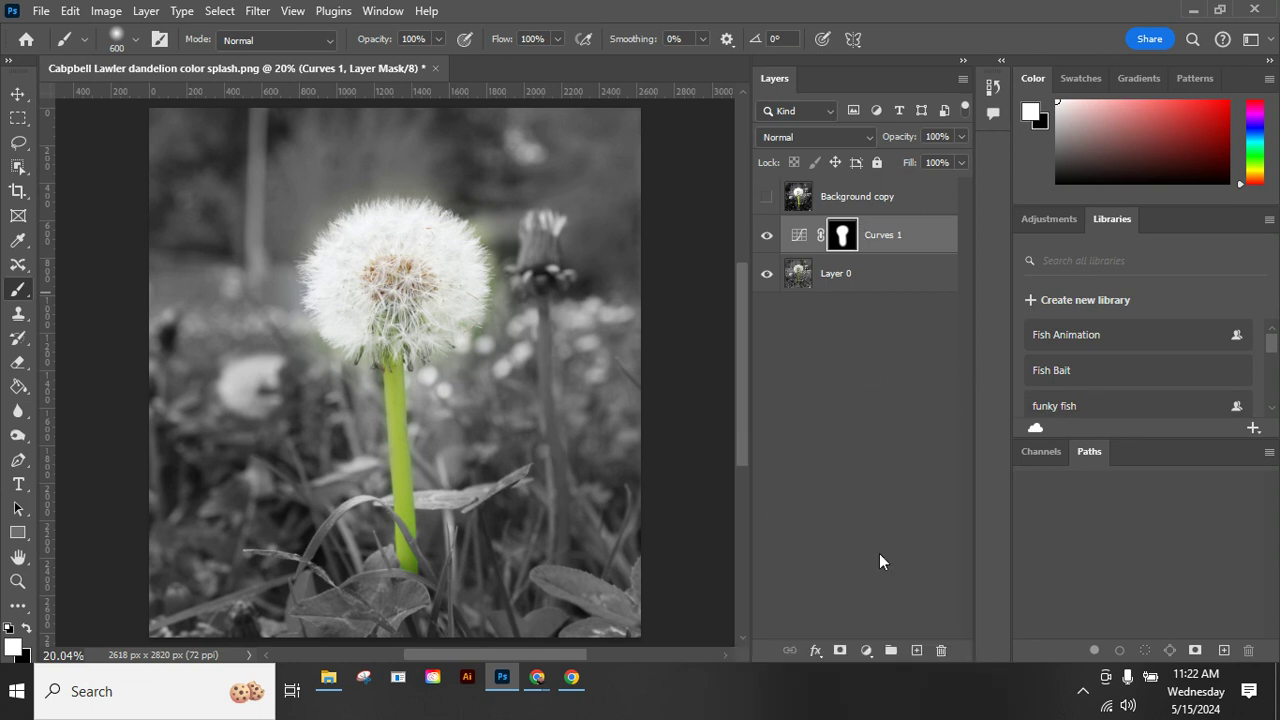
Add a Curves 2 layer above Curves 1 and pull its midpoint down to darken the photo.
{"action": "left_click", "coordinate": [889, 652]}
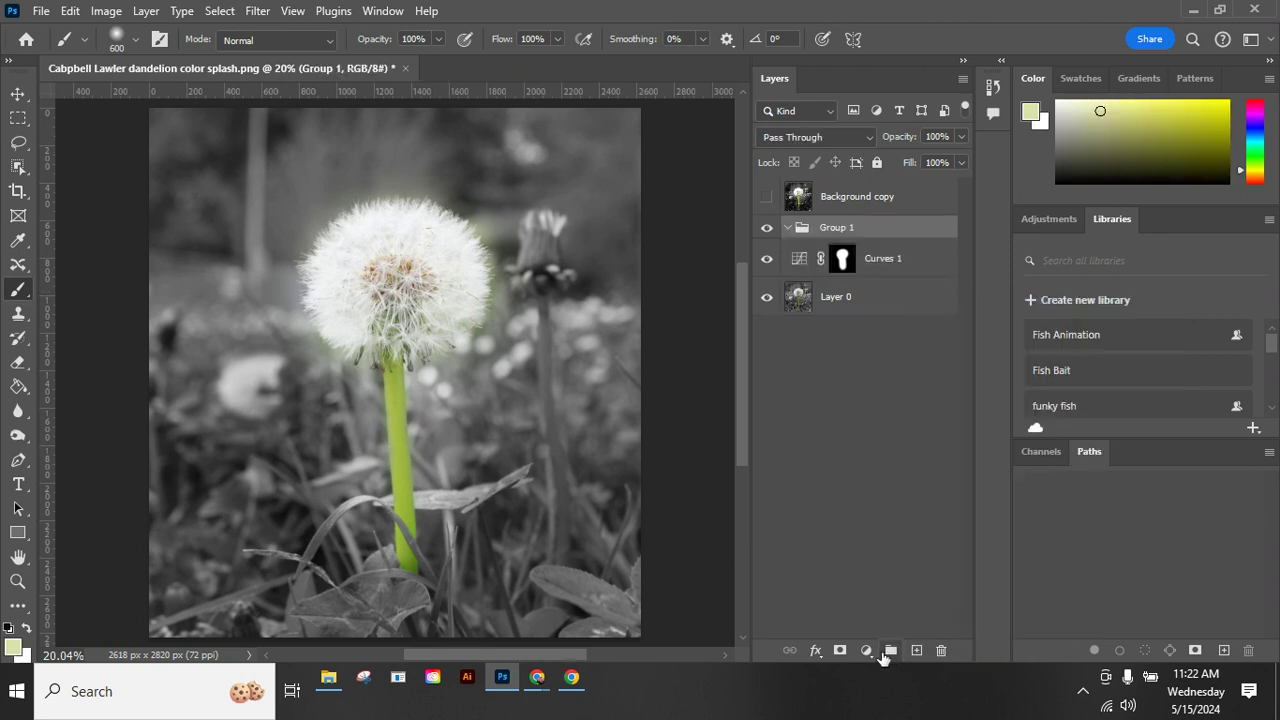
{"action": "key", "text": "ctrl+z"}
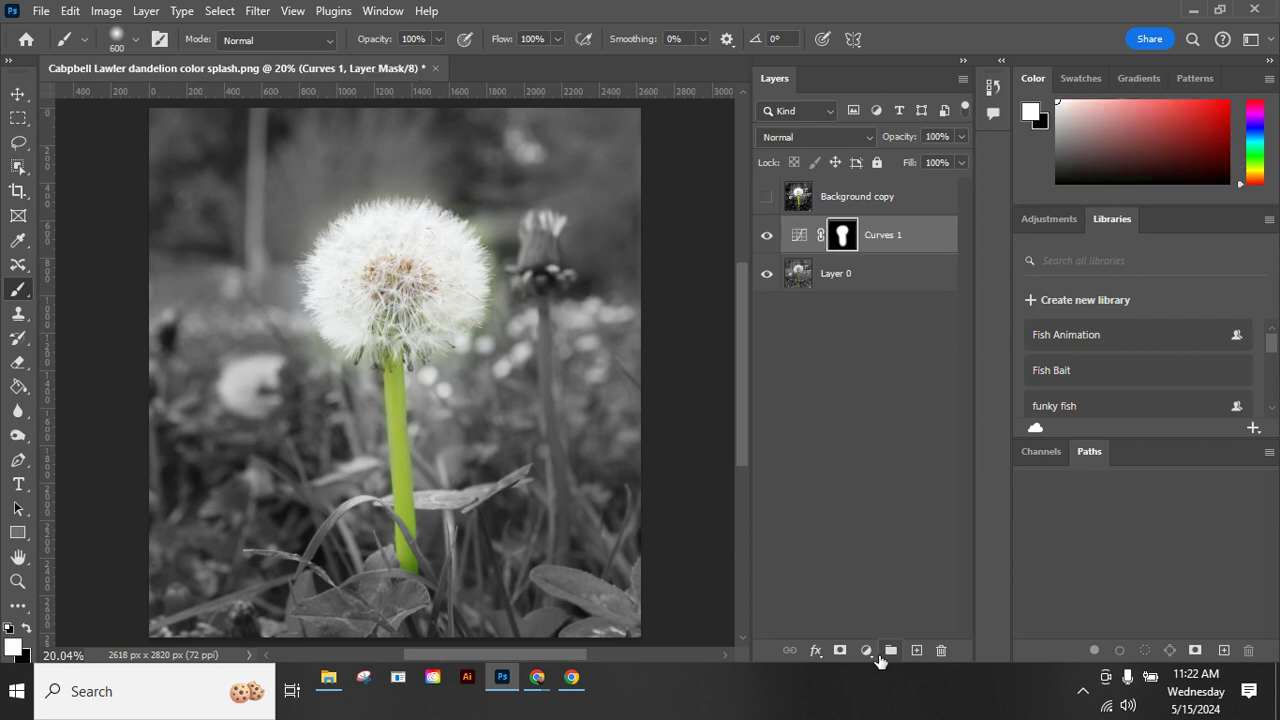
{"action": "left_click", "coordinate": [865, 651]}
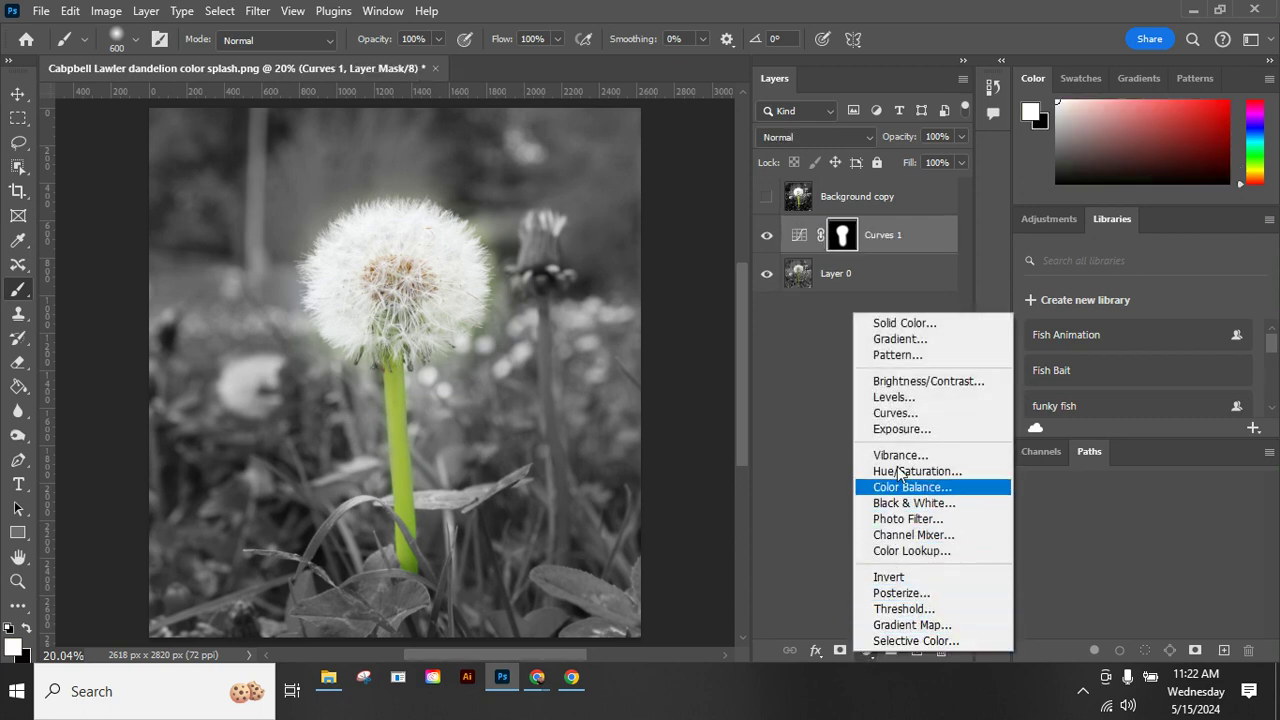
{"action": "left_click", "coordinate": [891, 413]}
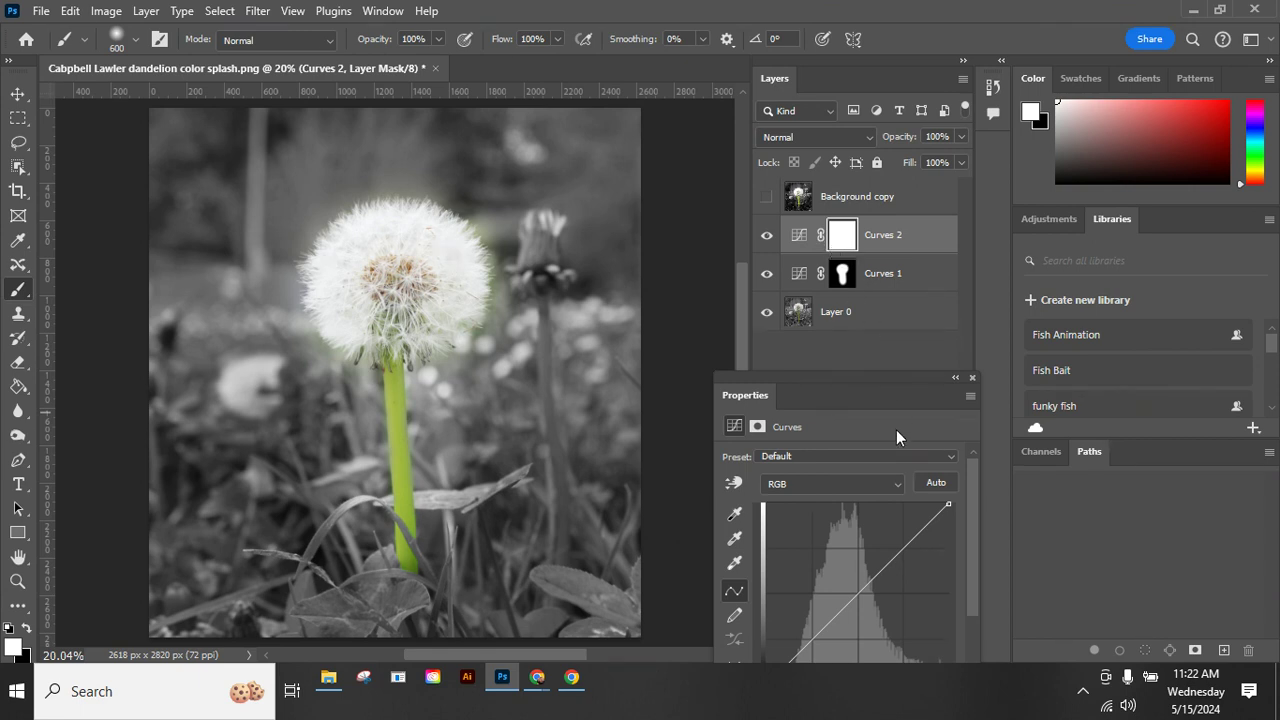
{"action": "left_click_drag", "start_coordinate": [881, 388], "coordinate": [773, 283]}
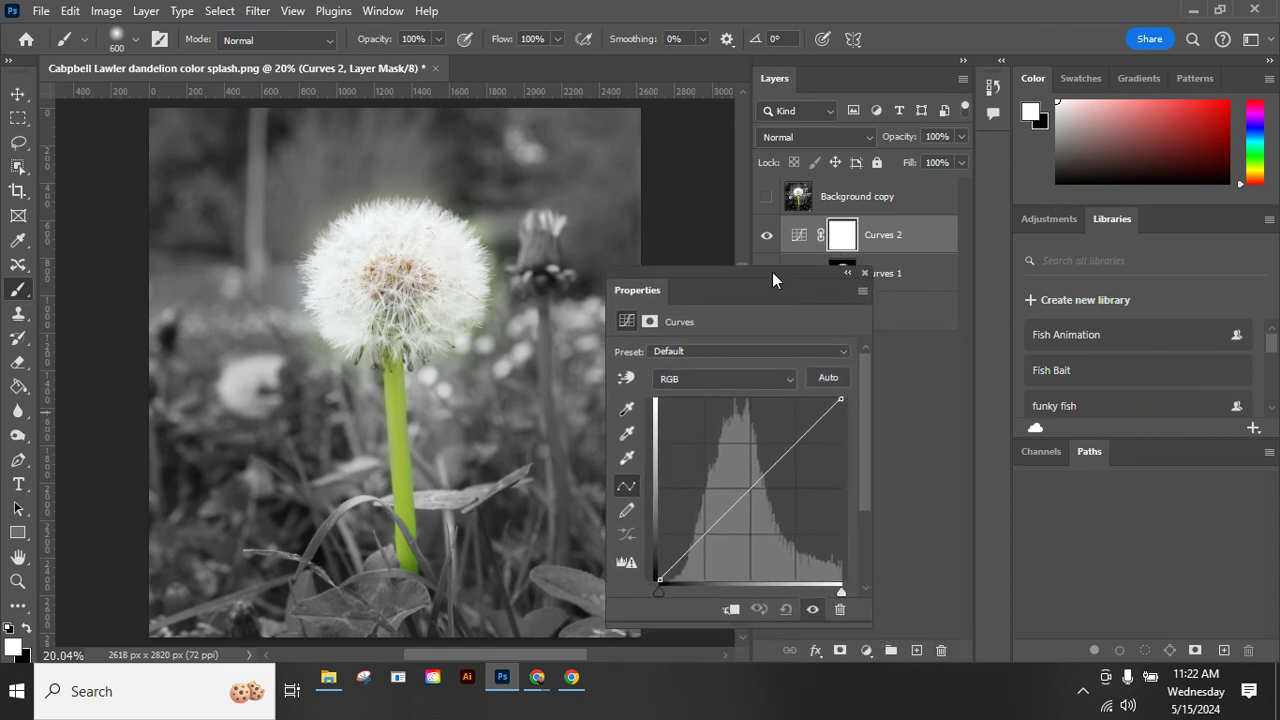
{"action": "left_click", "coordinate": [752, 487]}
{"action": "left_click_drag", "start_coordinate": [752, 487], "coordinate": [764, 508]}
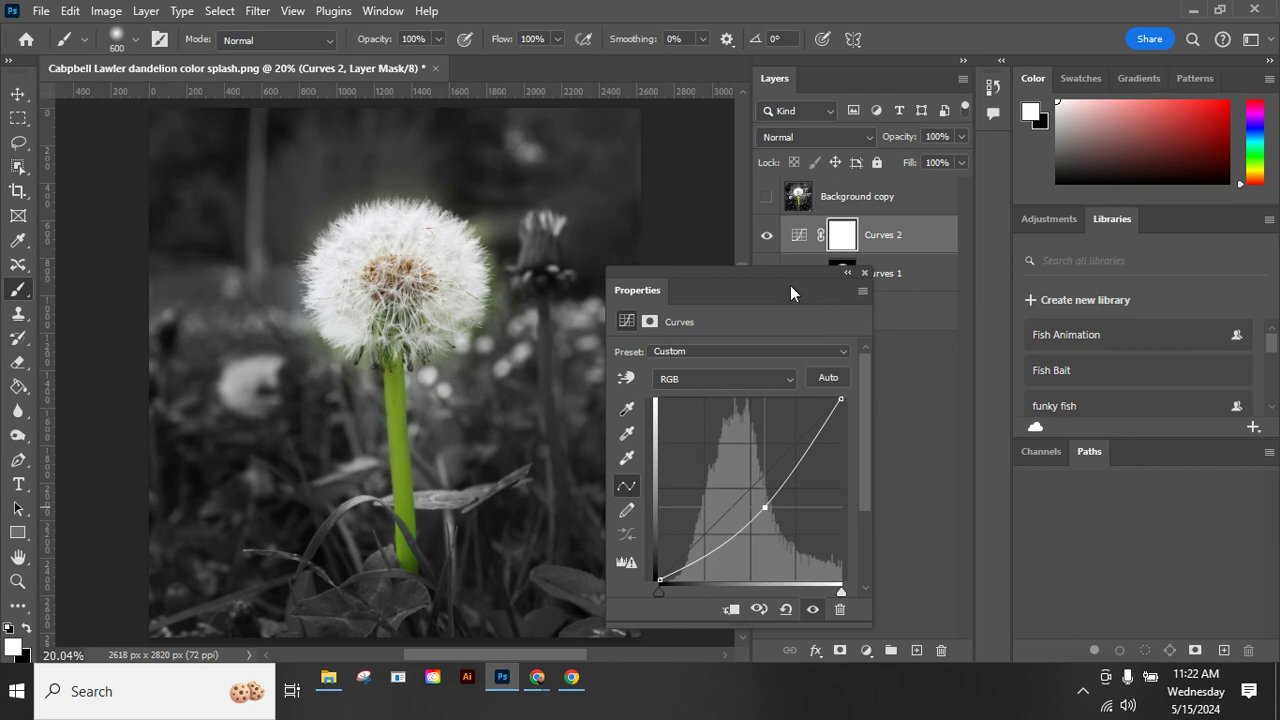
{"action": "left_click", "coordinate": [866, 273]}
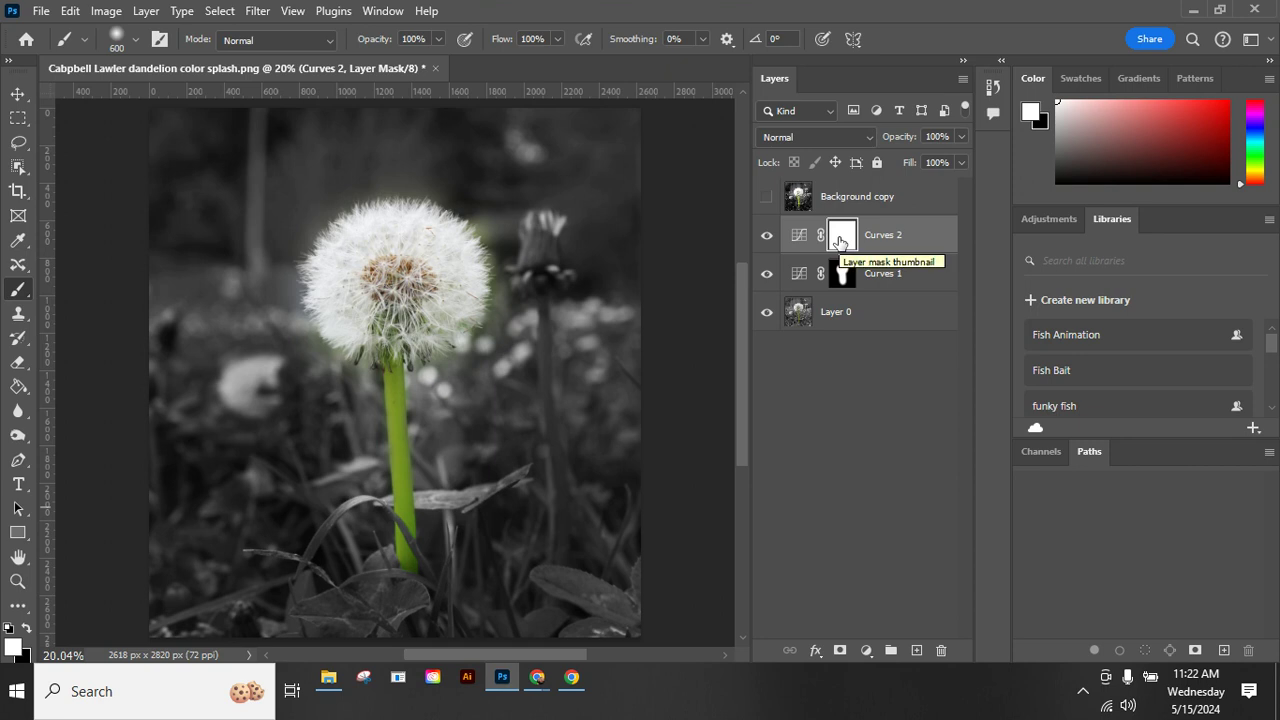
Invert the Curves 2 layer mask so it becomes fully black.
{"action": "double_click", "coordinate": [840, 241]}
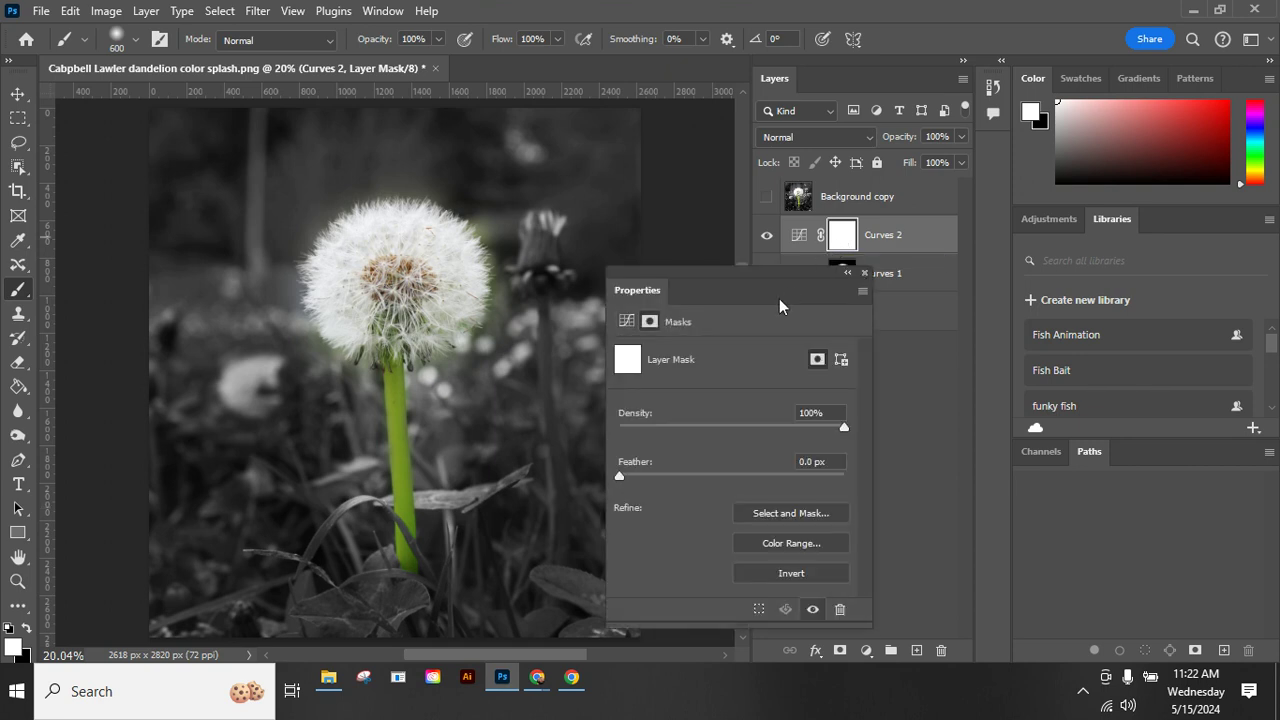
{"action": "left_click", "coordinate": [811, 574]}
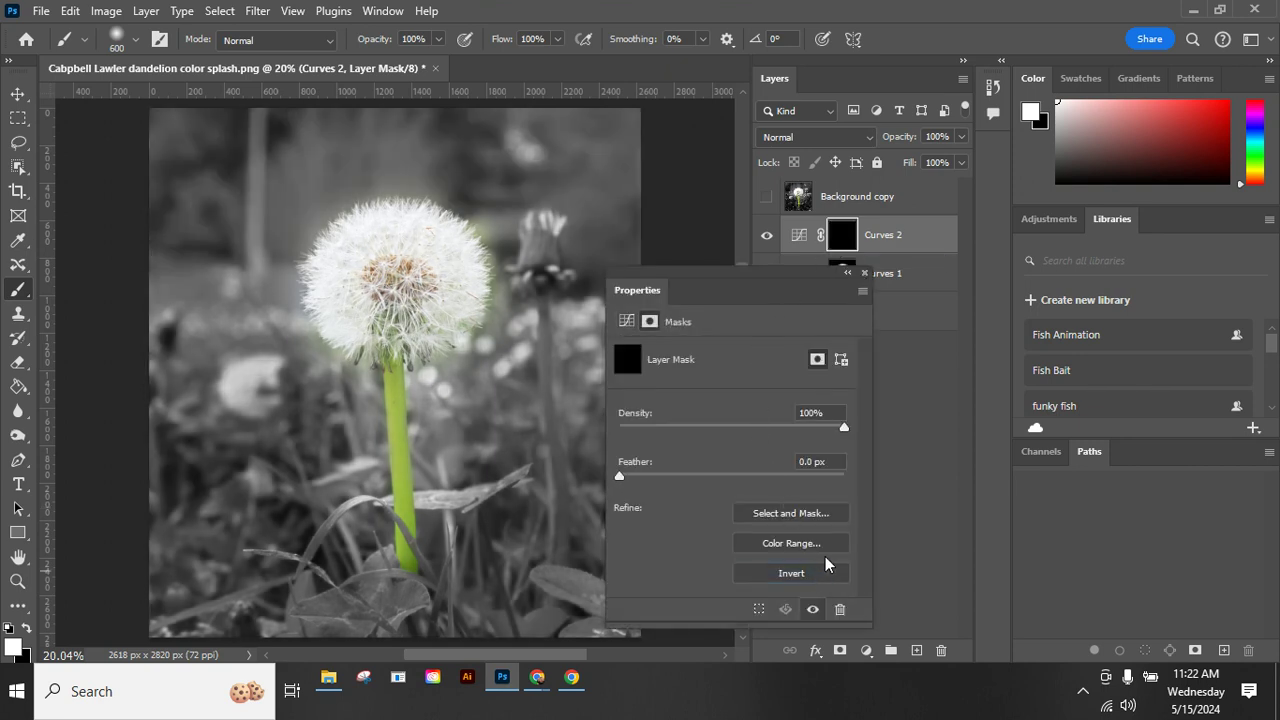
{"action": "left_click", "coordinate": [864, 272]}
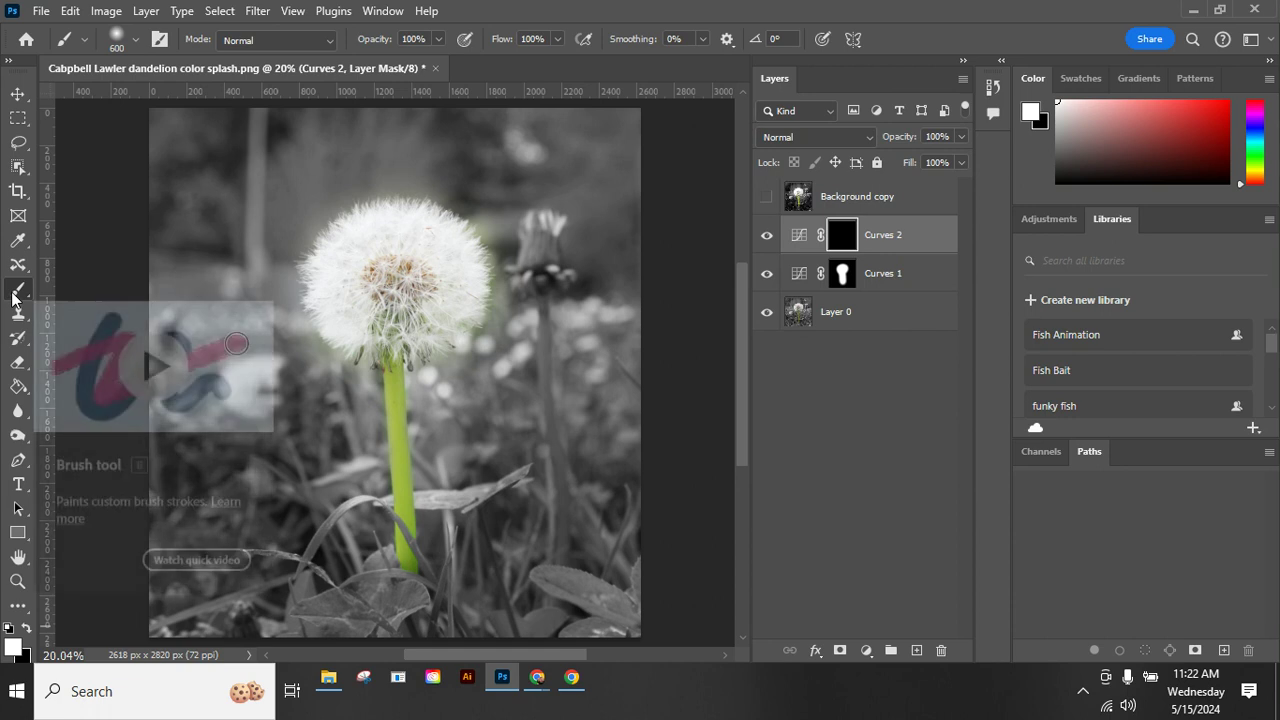
Paint white on the Curves 2 mask around the dandelion at brush sizes 600 and 300.
{"action": "mouse_move", "coordinate": [214, 129]}
{"action": "left_mouse_down"}
{"action": "mouse_move", "coordinate": [189, 189]}
{"action": "mouse_move", "coordinate": [176, 302]}
{"action": "mouse_move", "coordinate": [165, 103]}
{"action": "mouse_move", "coordinate": [154, 317]}
{"action": "mouse_move", "coordinate": [189, 573]}
{"action": "mouse_move", "coordinate": [246, 607]}
{"action": "mouse_move", "coordinate": [297, 597]}
{"action": "mouse_move", "coordinate": [285, 600]}
{"action": "mouse_move", "coordinate": [227, 464]}
{"action": "mouse_move", "coordinate": [295, 581]}
{"action": "mouse_move", "coordinate": [385, 636]}
{"action": "mouse_move", "coordinate": [601, 646]}
{"action": "mouse_move", "coordinate": [587, 529]}
{"action": "mouse_move", "coordinate": [501, 571]}
{"action": "mouse_move", "coordinate": [581, 486]}
{"action": "mouse_move", "coordinate": [631, 357]}
{"action": "mouse_move", "coordinate": [642, 245]}
{"action": "mouse_move", "coordinate": [631, 182]}
{"action": "mouse_move", "coordinate": [581, 141]}
{"action": "mouse_move", "coordinate": [511, 119]}
{"action": "mouse_move", "coordinate": [387, 109]}
{"action": "mouse_move", "coordinate": [284, 121]}
{"action": "mouse_move", "coordinate": [200, 182]}
{"action": "mouse_move", "coordinate": [143, 344]}
{"action": "mouse_move", "coordinate": [150, 508]}
{"action": "mouse_move", "coordinate": [185, 562]}
{"action": "left_mouse_up"}
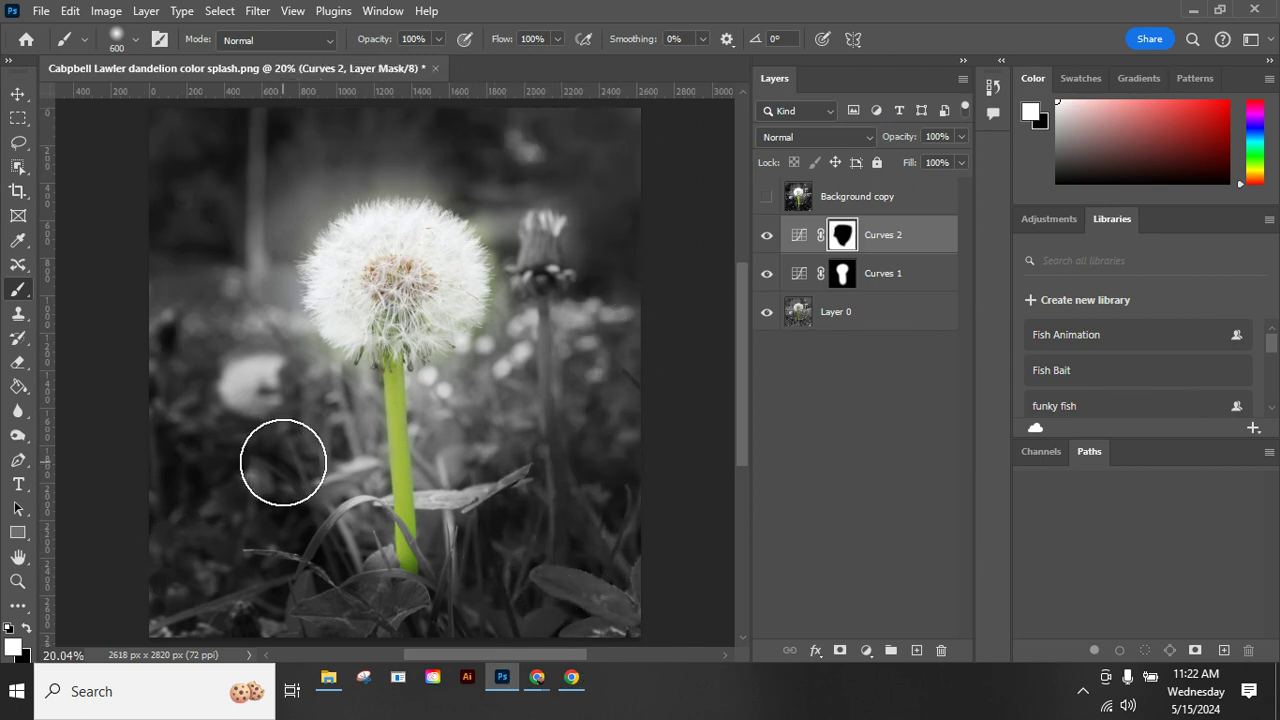
{"action": "key", "text": "bracketleft"}
{"action": "key", "text": "bracketleft"}
{"action": "key", "text": "bracketleft"}
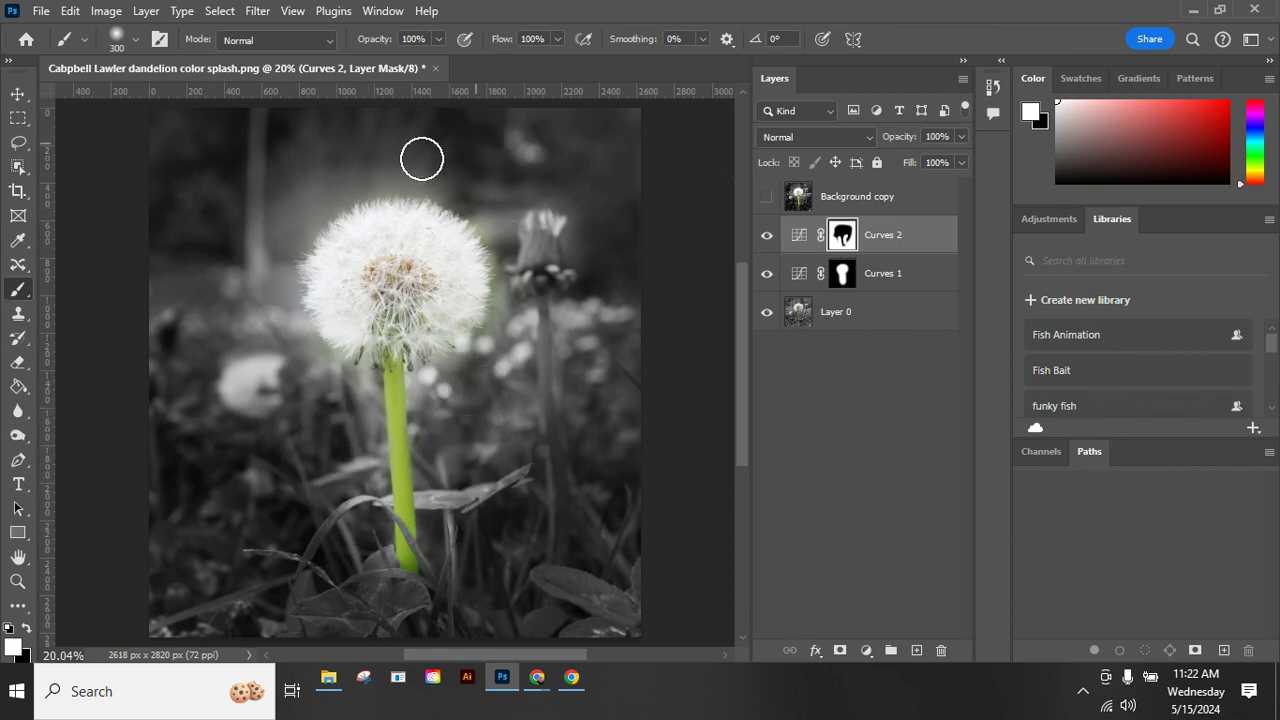
{"action": "mouse_move", "coordinate": [356, 160]}
{"action": "left_mouse_down"}
{"action": "mouse_move", "coordinate": [308, 181]}
{"action": "mouse_move", "coordinate": [260, 236]}
{"action": "mouse_move", "coordinate": [343, 196]}
{"action": "mouse_move", "coordinate": [412, 180]}
{"action": "mouse_move", "coordinate": [467, 188]}
{"action": "mouse_move", "coordinate": [338, 175]}
{"action": "mouse_move", "coordinate": [273, 233]}
{"action": "mouse_move", "coordinate": [277, 346]}
{"action": "left_mouse_up"}
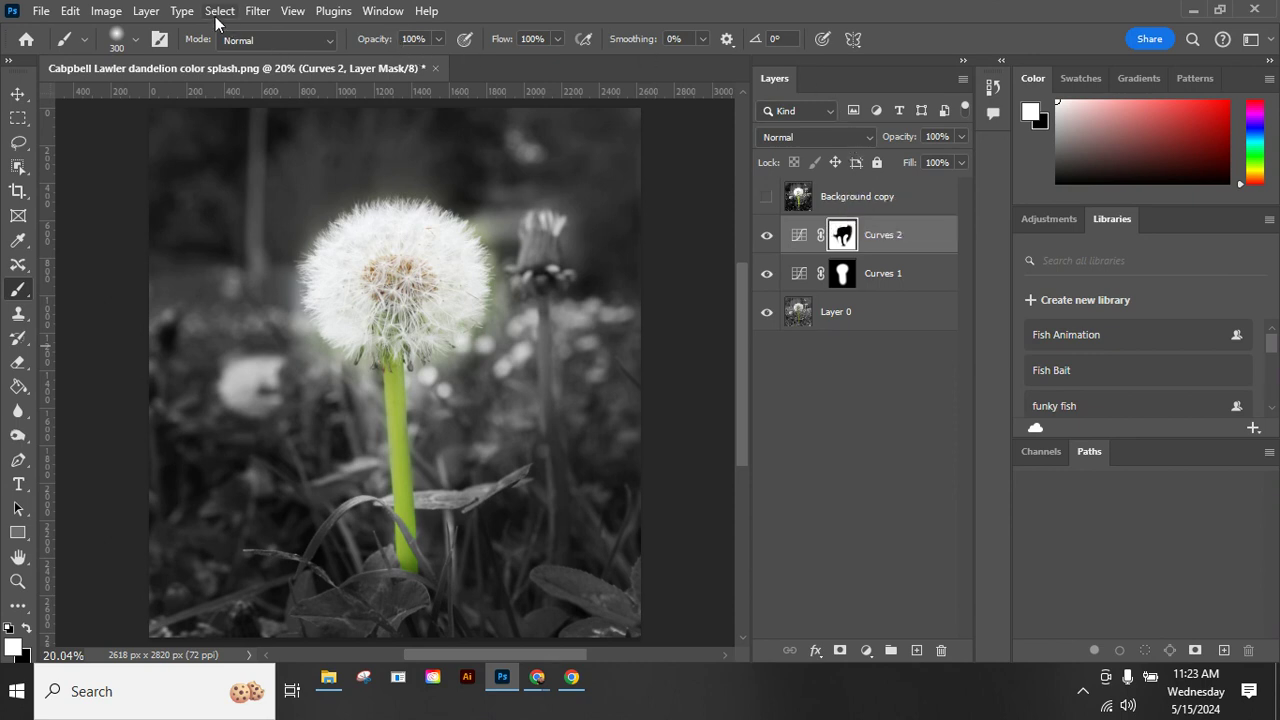
{"action": "left_click", "coordinate": [107, 12]}
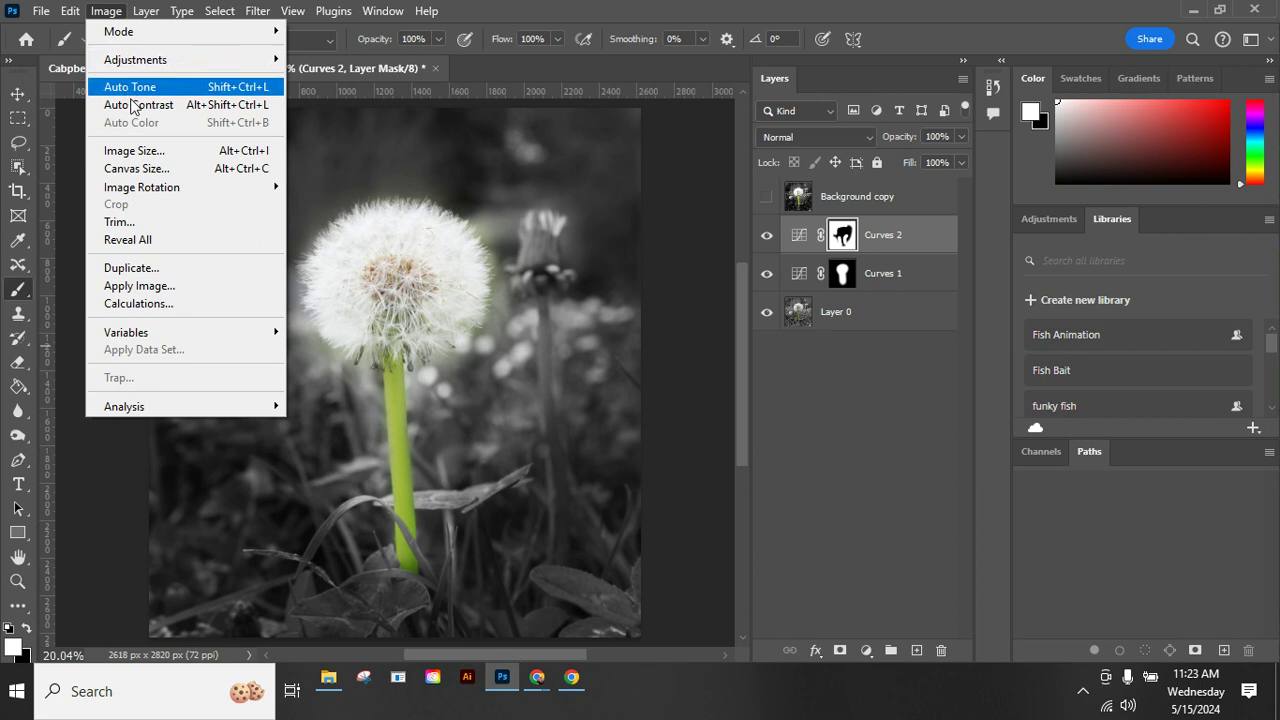
Apply the inverted merged image to the Curves 2 mask using Multiply at 100%.
{"action": "left_click", "coordinate": [187, 287]}
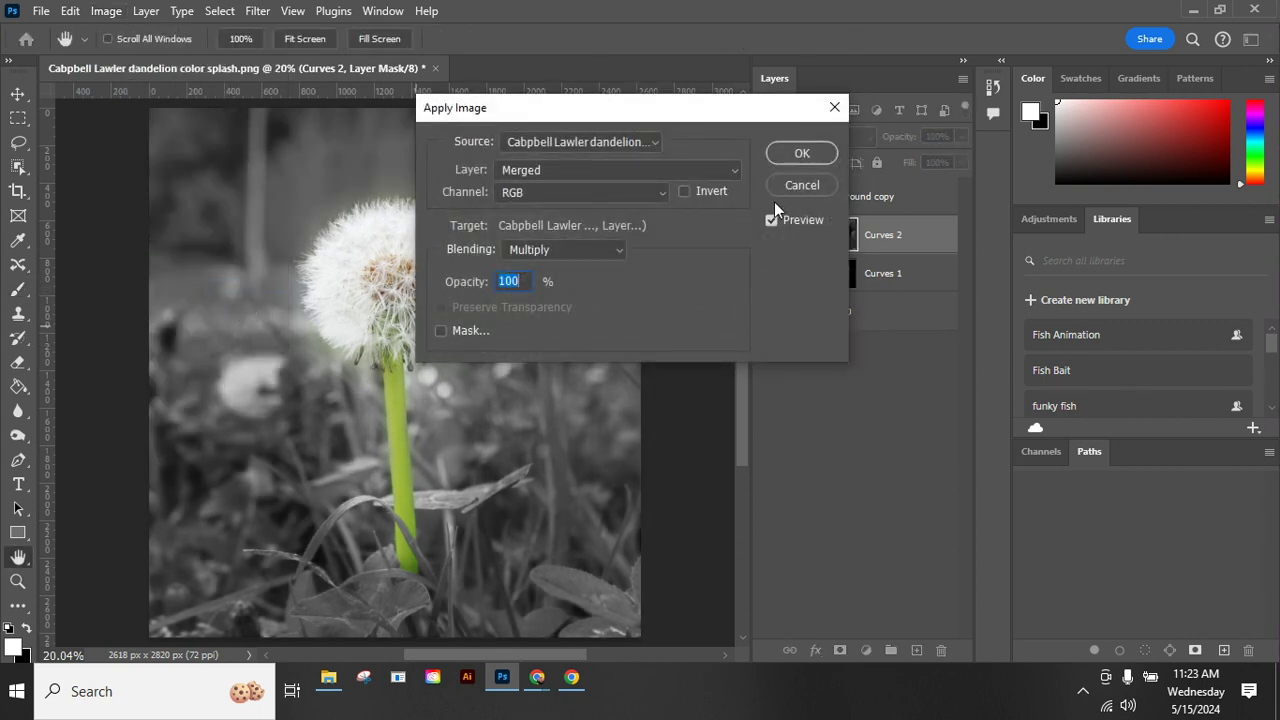
{"action": "left_click", "coordinate": [684, 191]}
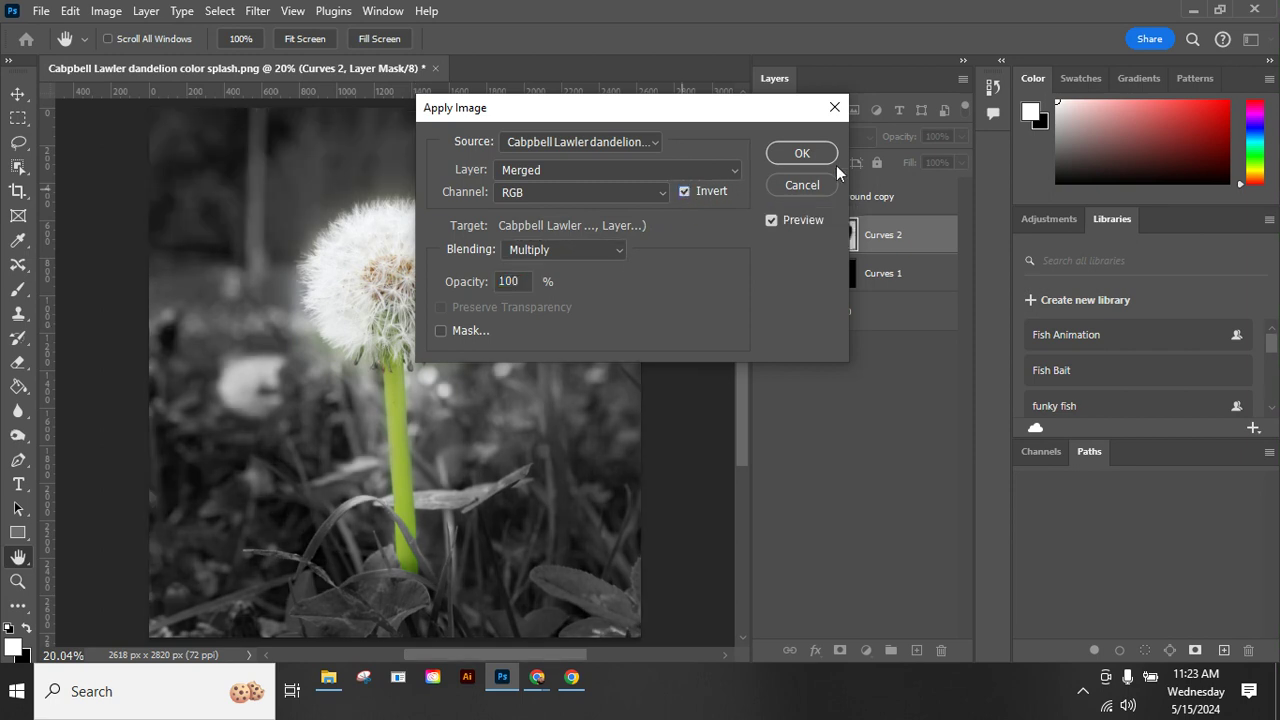
{"action": "left_click", "coordinate": [802, 154]}
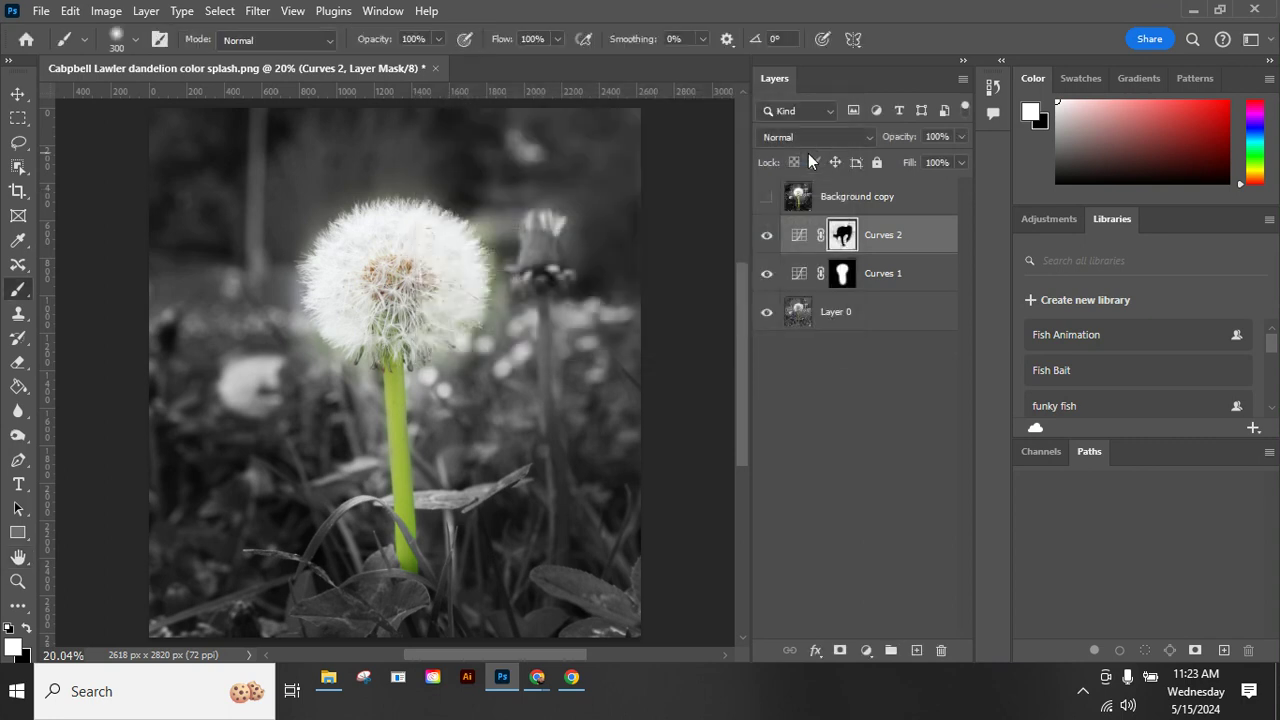
{"action": "left_click", "coordinate": [892, 278]}
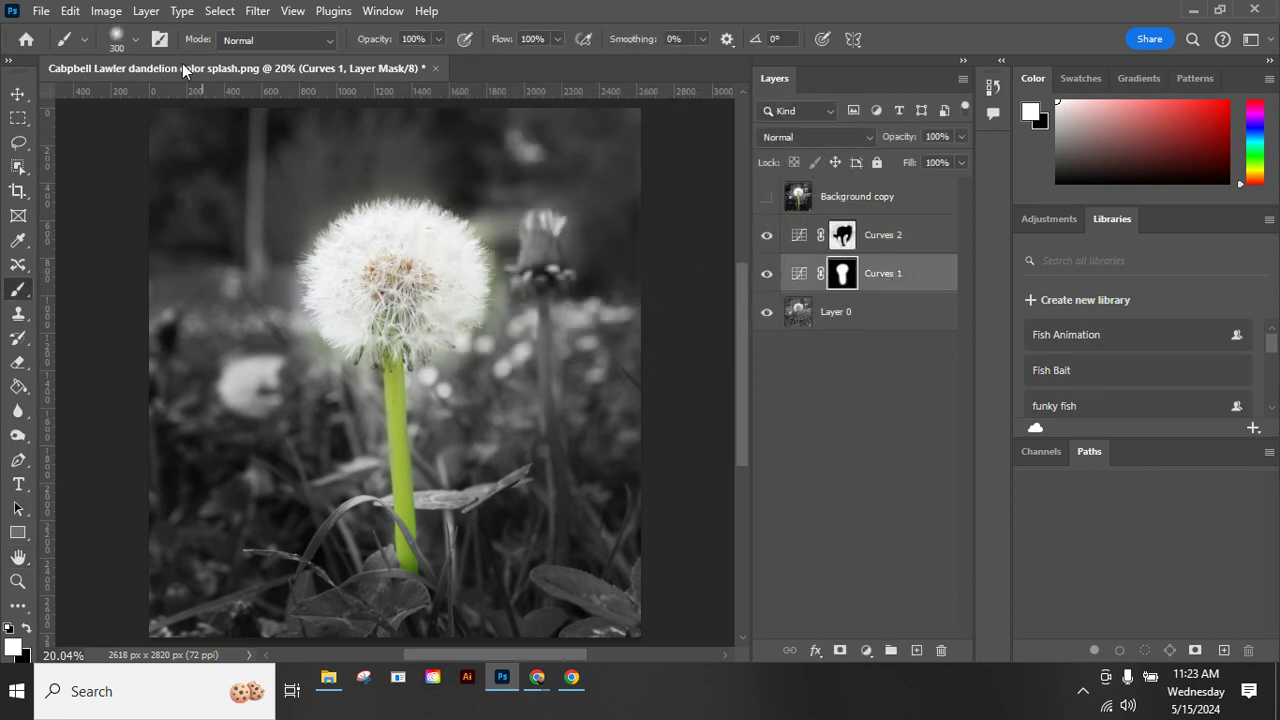
Apply the uninverted merged image to the Curves 1 mask with Multiply at 100%.
{"action": "left_click", "coordinate": [106, 12]}
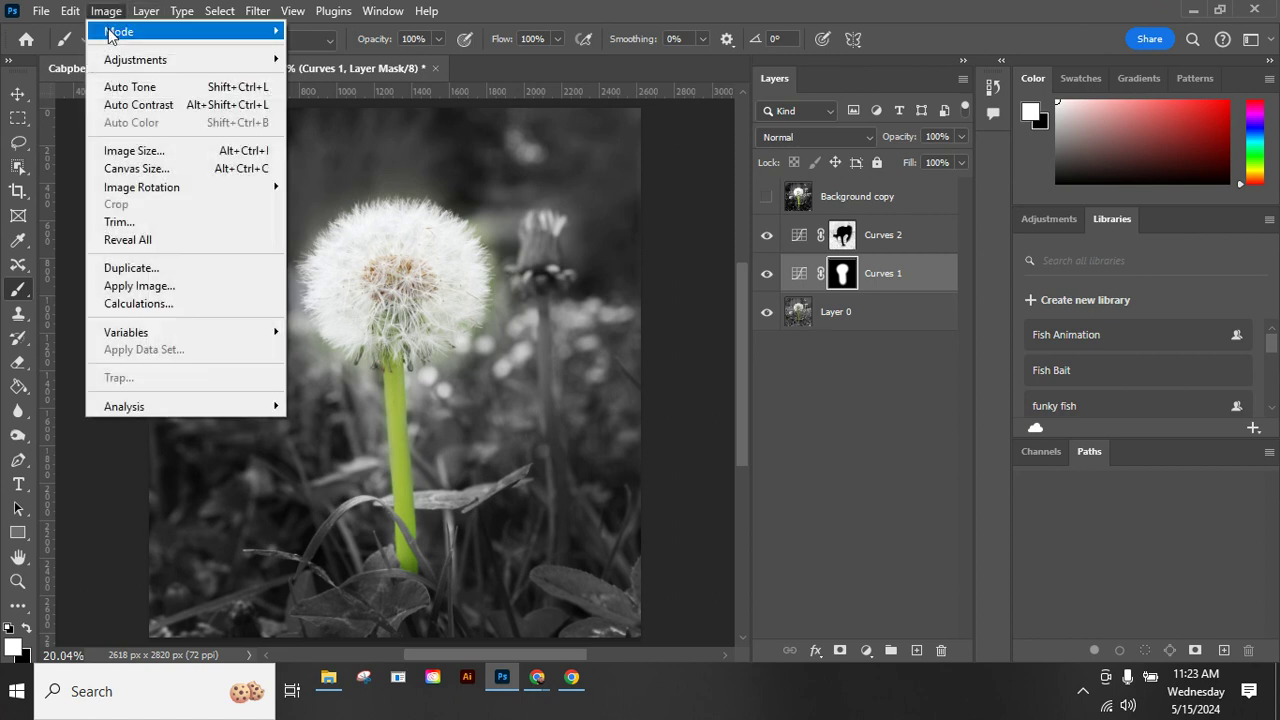
{"action": "left_click", "coordinate": [146, 287]}
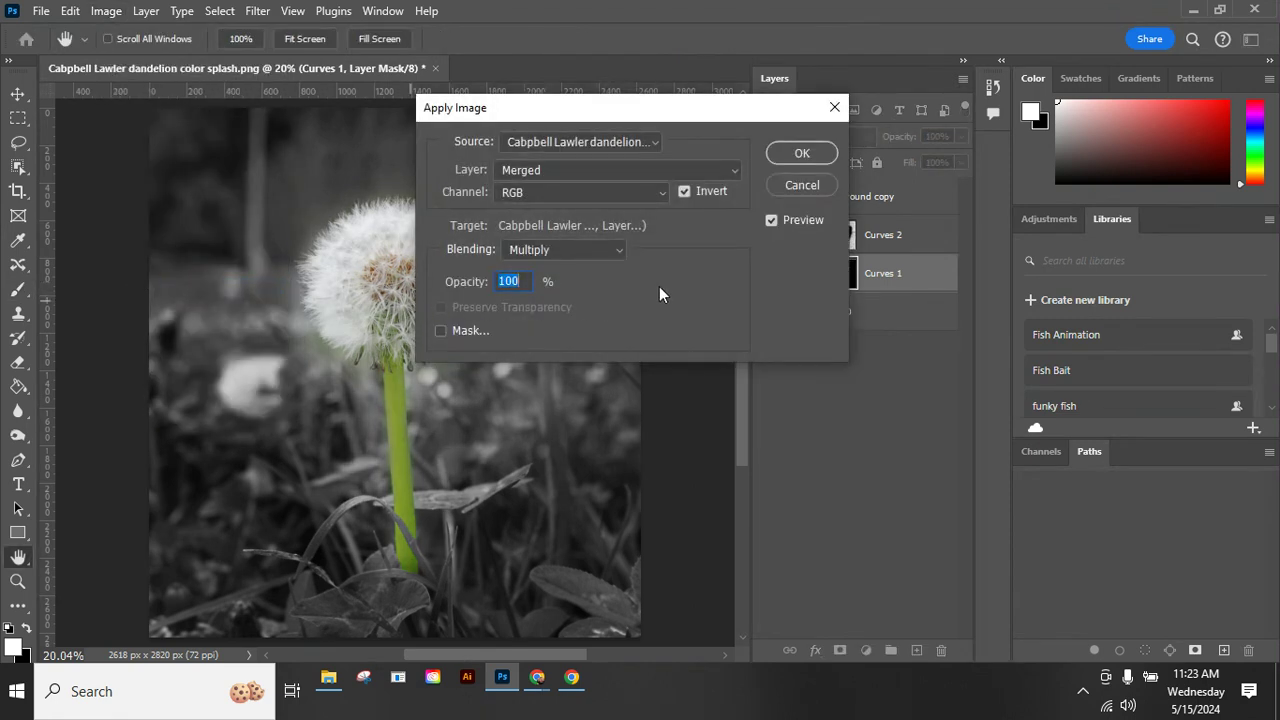
{"action": "left_click", "coordinate": [683, 191]}
{"action": "left_click", "coordinate": [823, 155]}
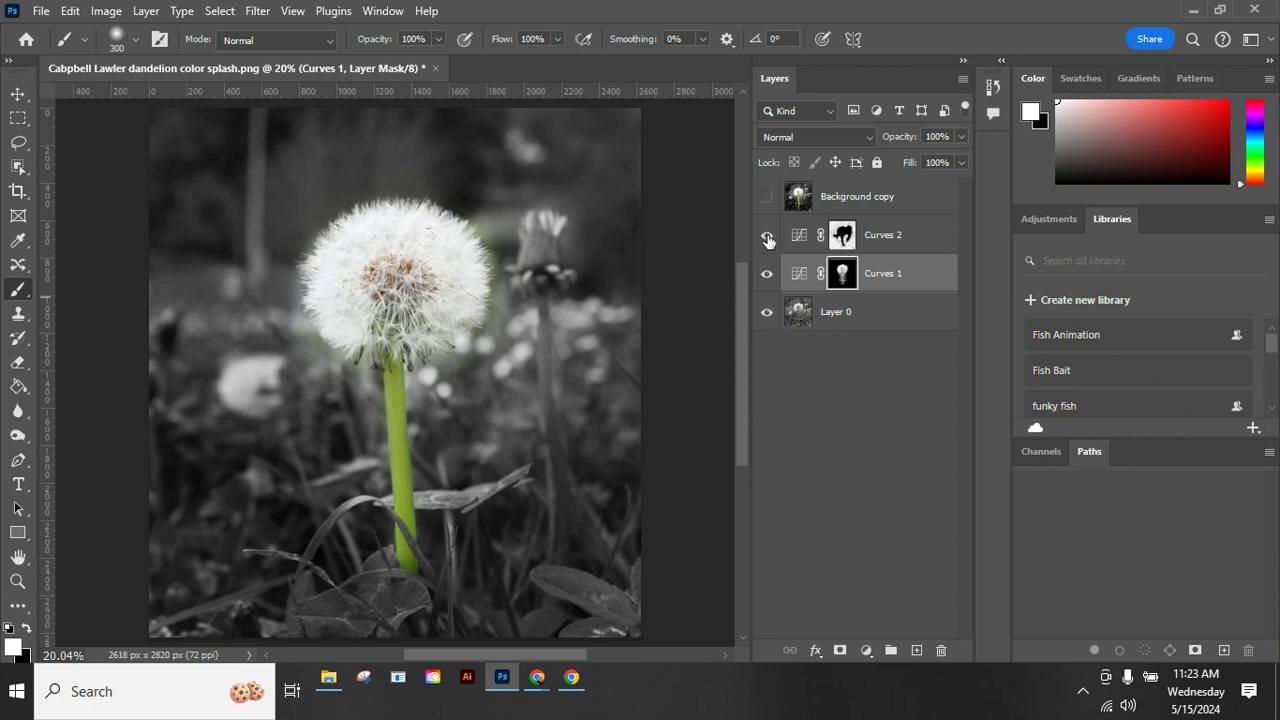
{"action": "left_click", "coordinate": [768, 240]}
{"action": "left_click", "coordinate": [767, 273]}
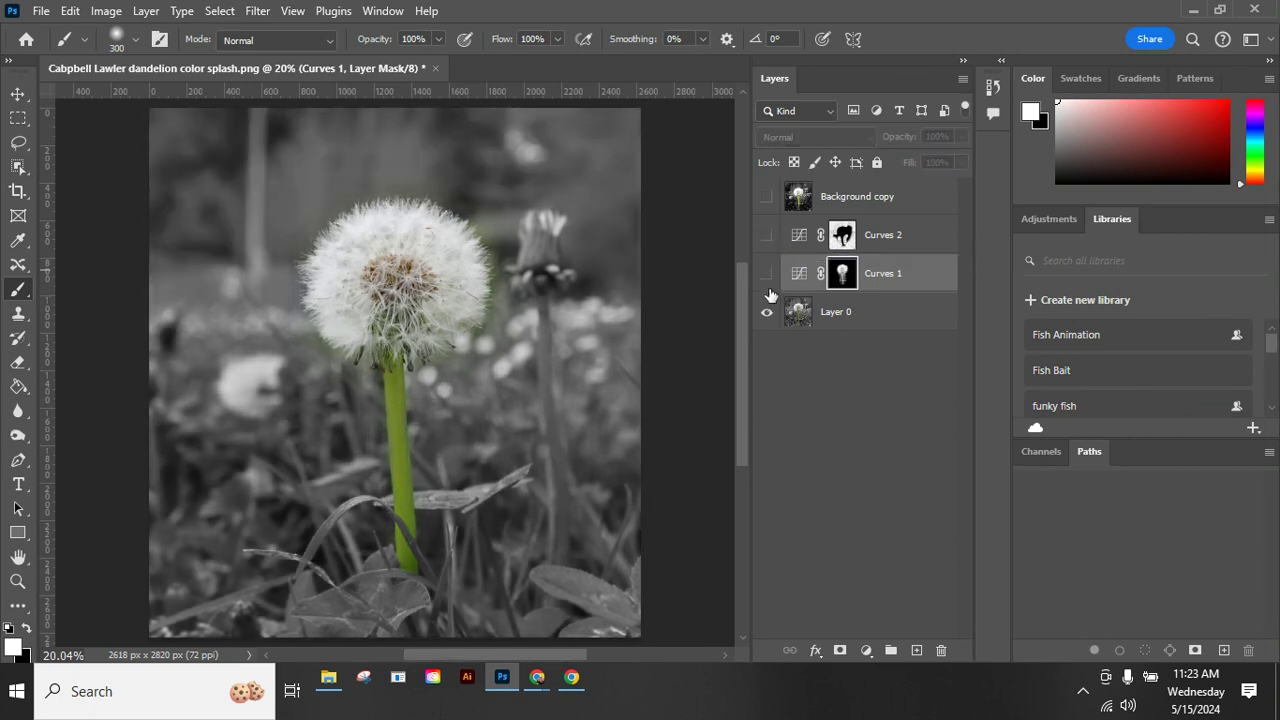
{"action": "left_click", "coordinate": [767, 273]}
{"action": "left_click", "coordinate": [767, 235]}
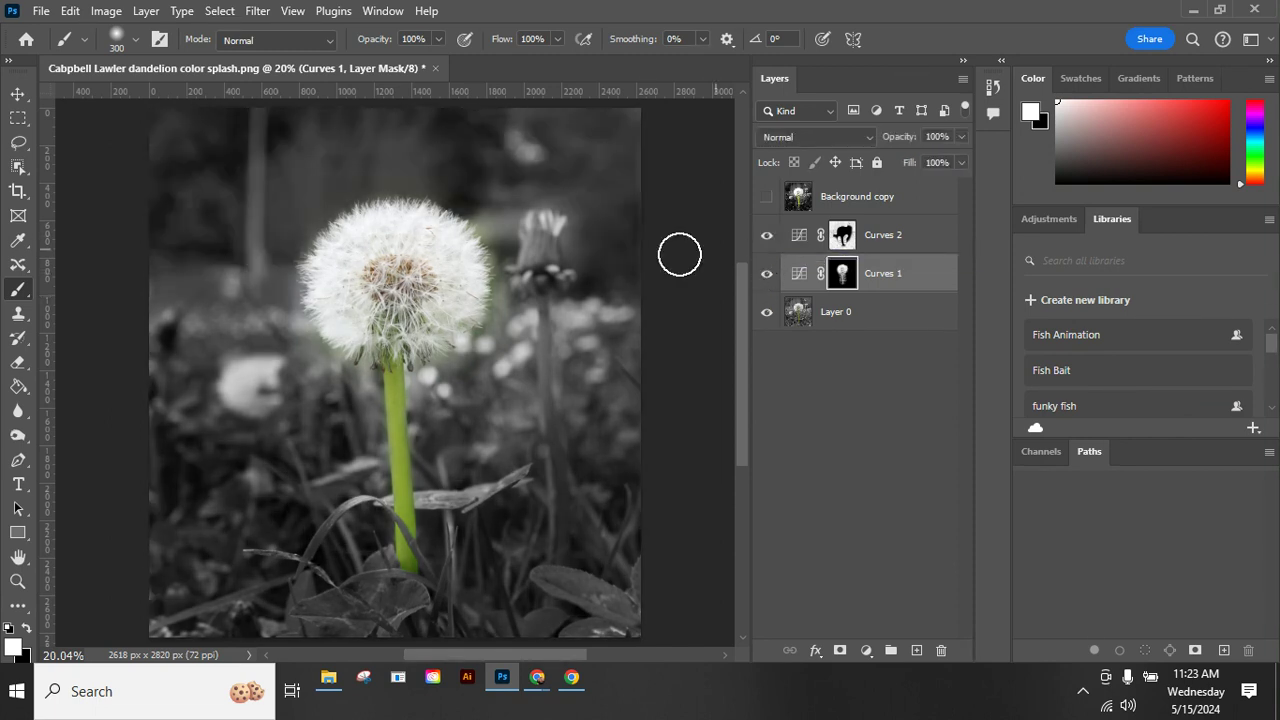